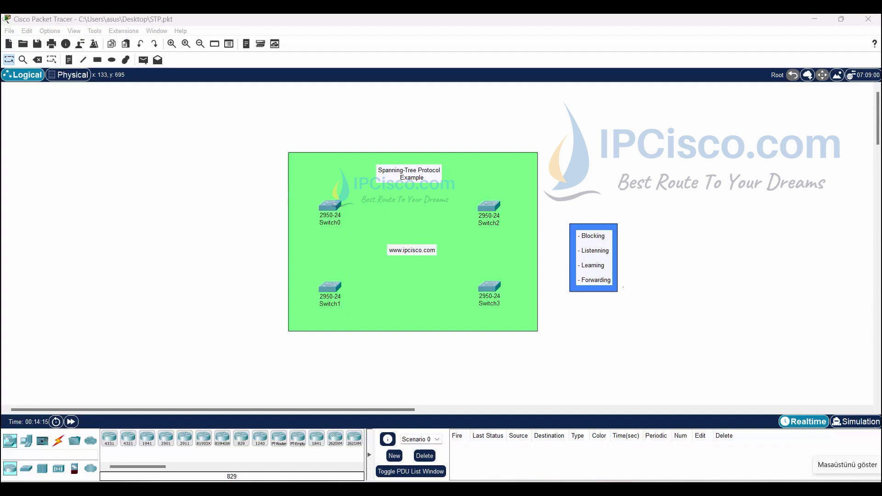
Link Switch0–Switch1 and Switch2–Switch3 on Fa0/1 with copper cross-over cables.
click(58, 441)
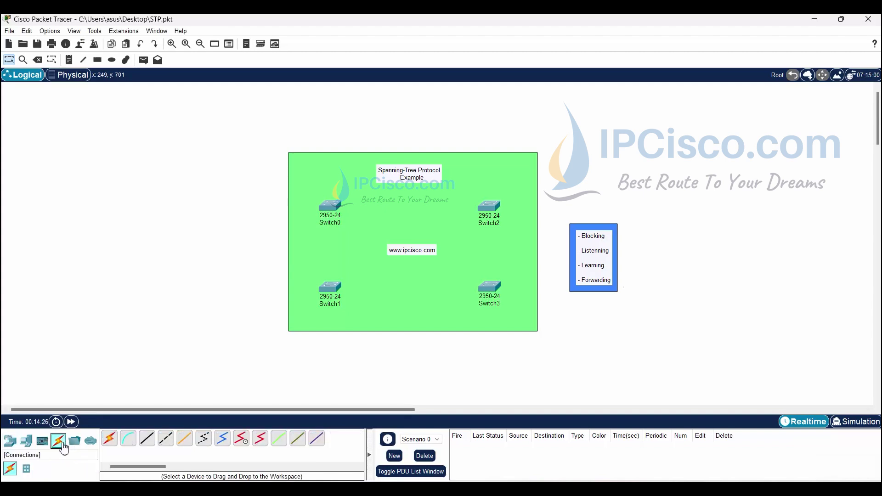
click(166, 441)
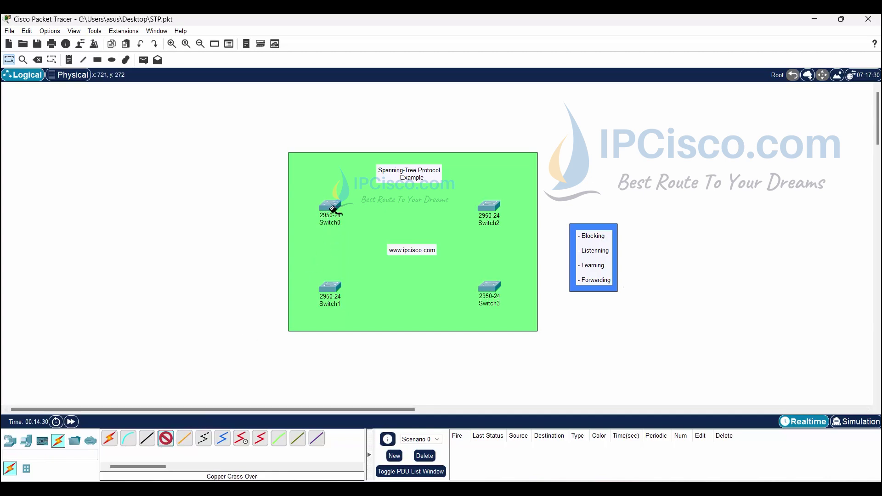
click(333, 209)
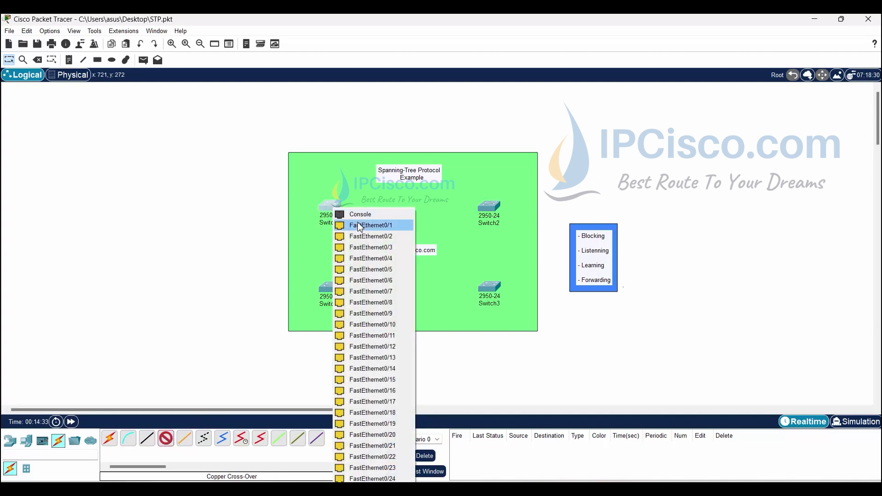
click(360, 226)
click(329, 290)
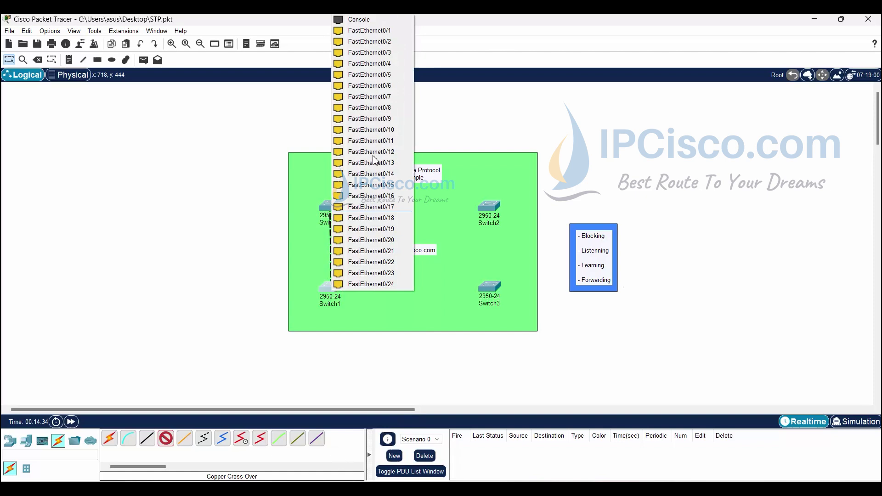
click(389, 31)
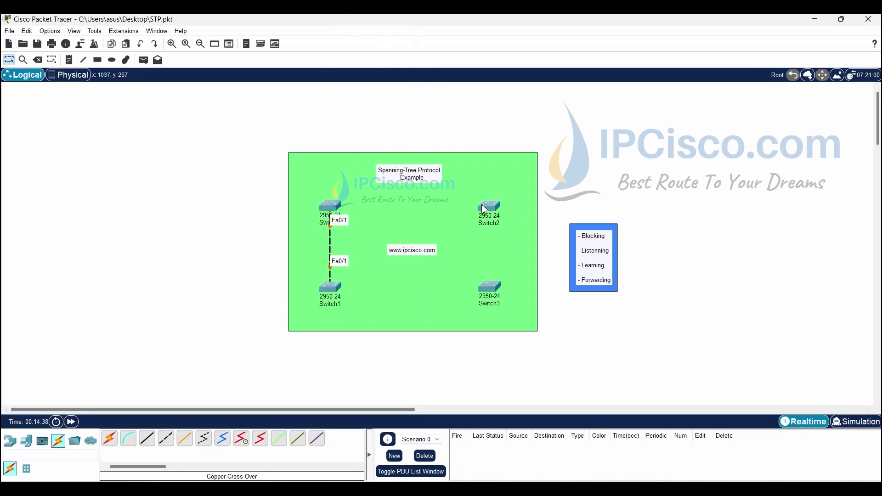
click(166, 439)
click(491, 207)
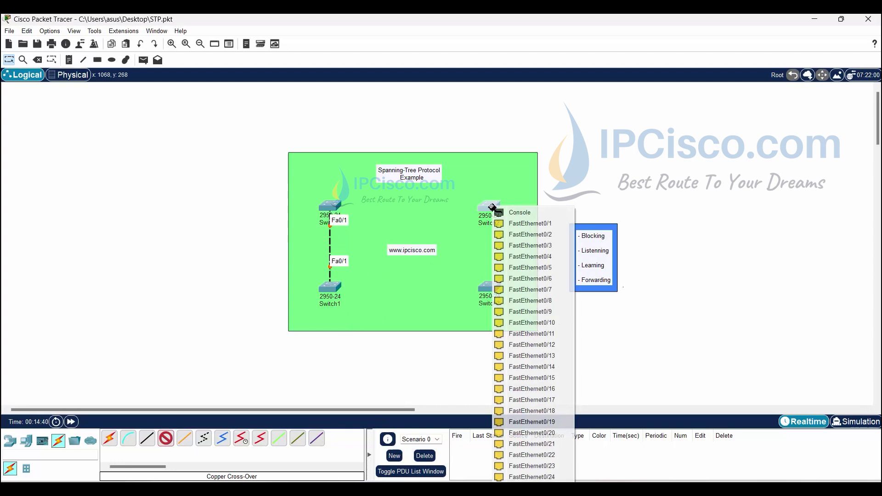
click(528, 223)
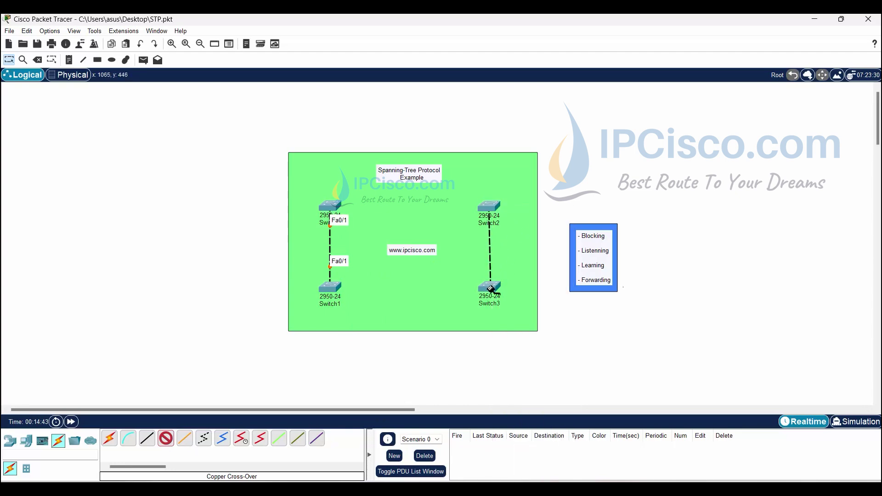
click(491, 288)
click(510, 30)
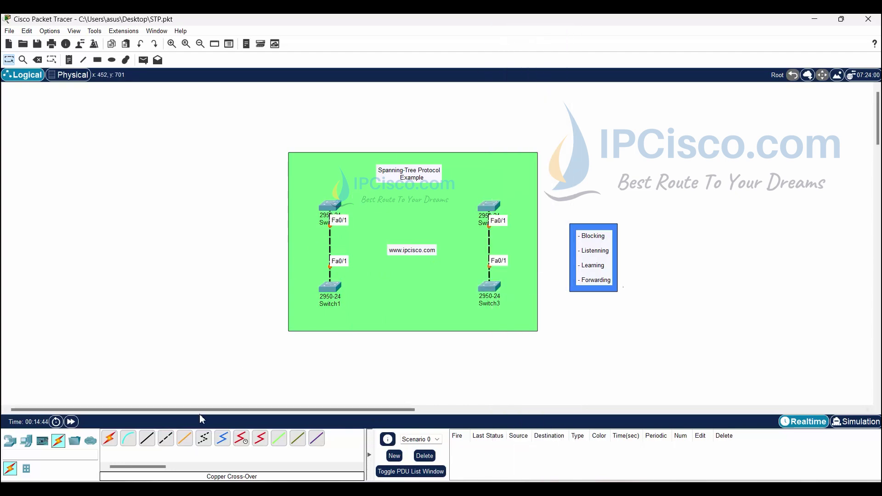
Link Switch0–Switch2 and Switch1–Switch3 on Fa0/2 with copper cross-over cables.
click(166, 438)
click(334, 206)
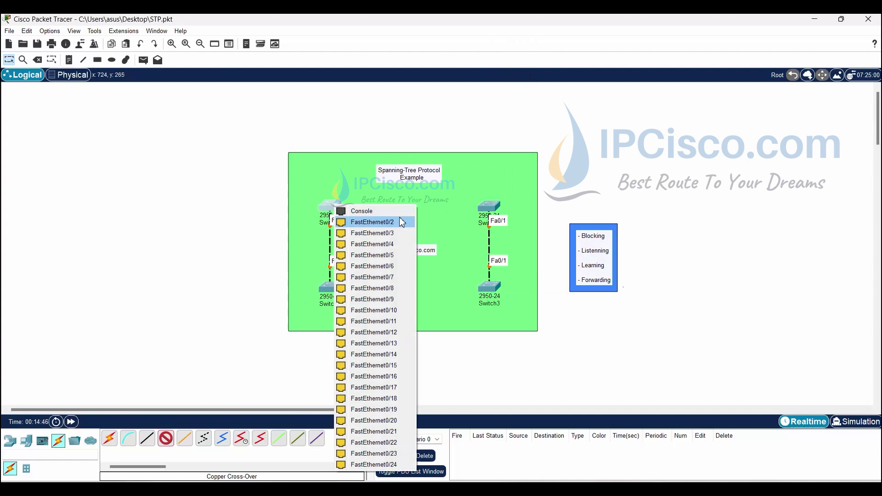
click(399, 222)
click(491, 209)
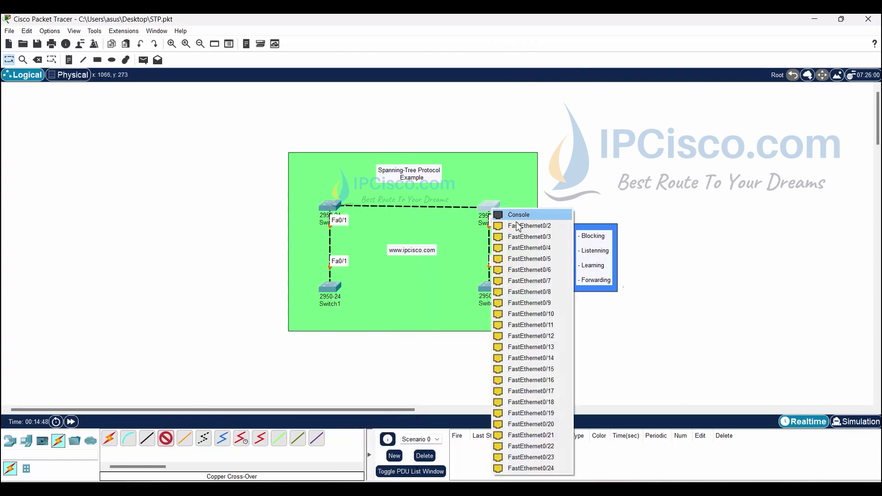
click(518, 226)
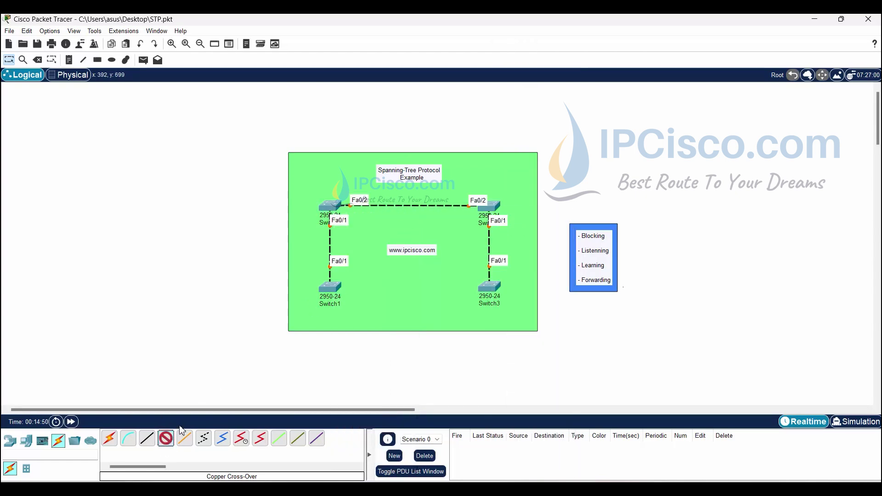
click(333, 288)
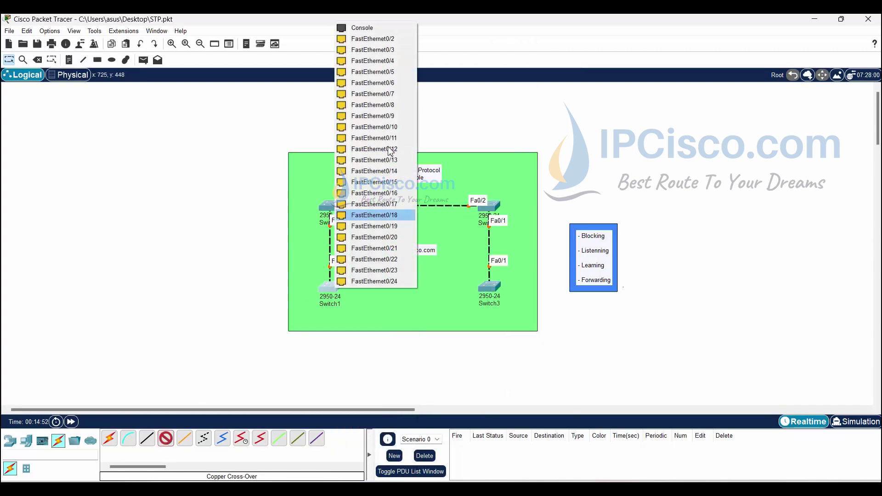
click(399, 41)
click(495, 285)
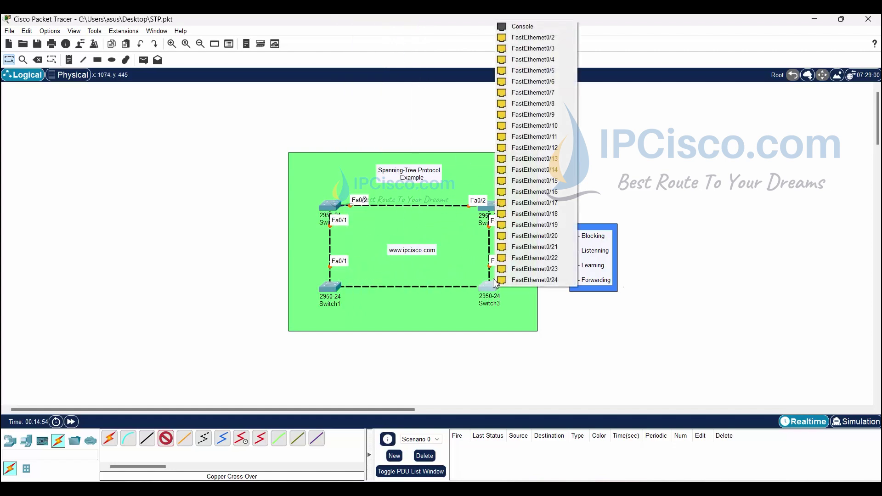
click(530, 38)
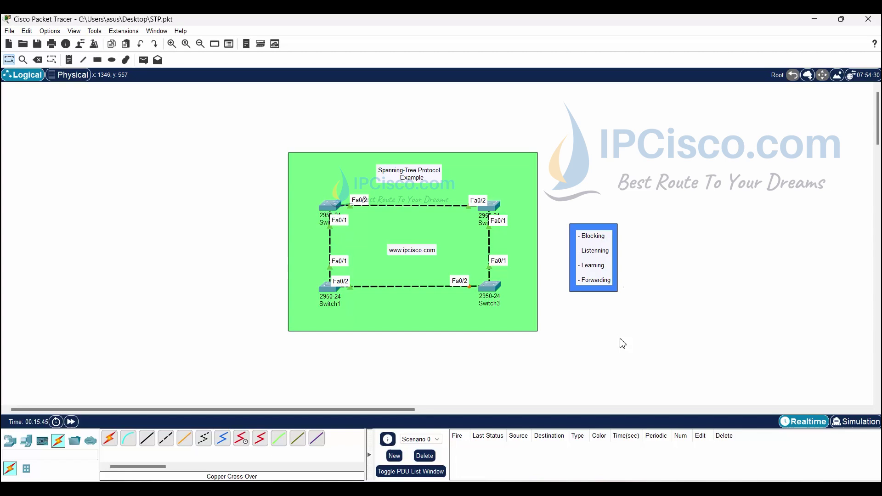
click(332, 209)
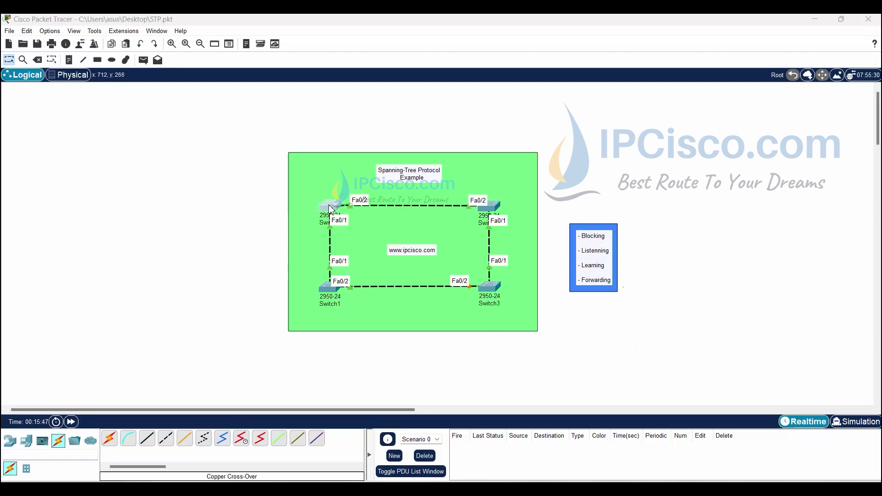
click(388, 102)
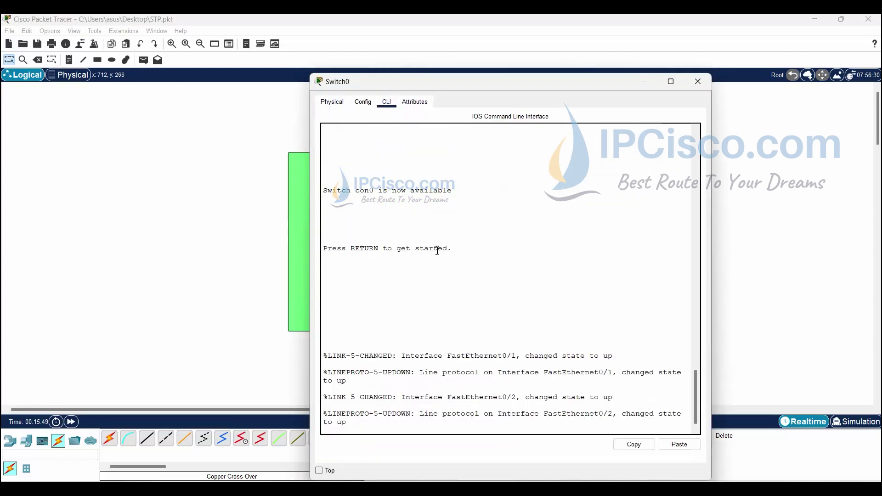
key(Return)
key(Return)
key(Return)
key(Return)
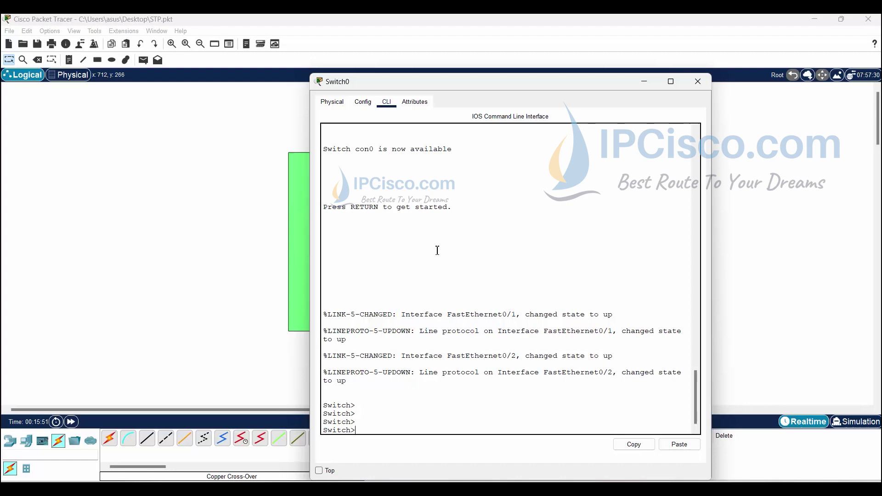
text(ena)
key(Tab)
key(Return)
key(Return)
key(Return)
key(Return)
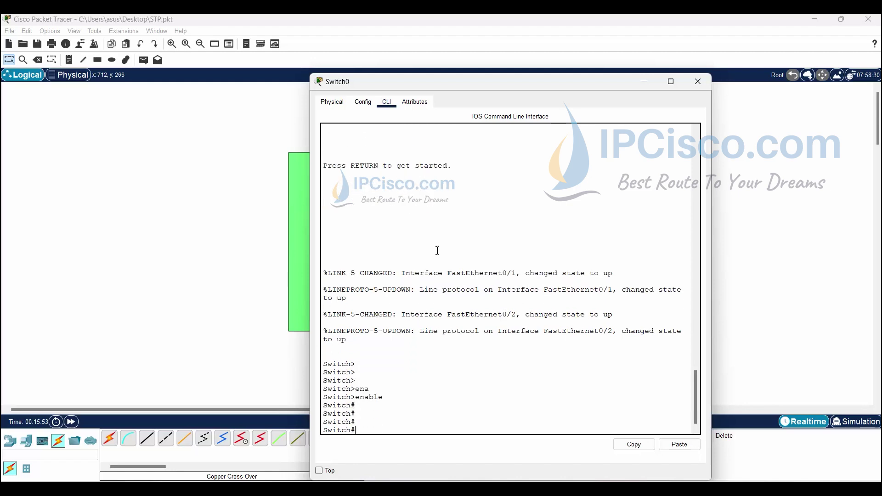
text(show s)
key(Tab)
text(p)
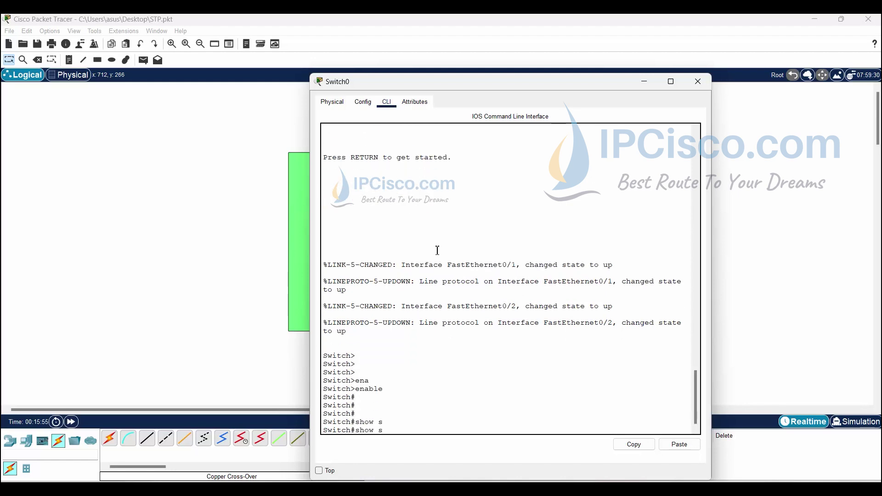
key(Tab)
key(Return)
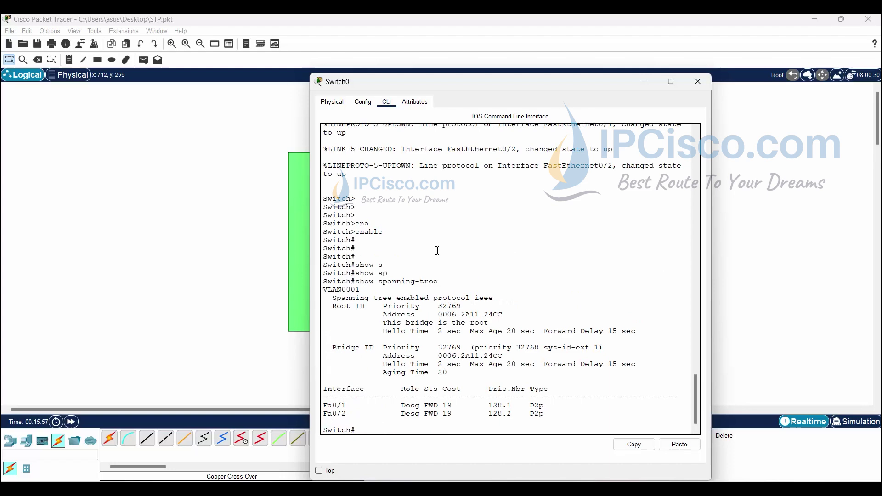
drag(491, 84, 624, 40)
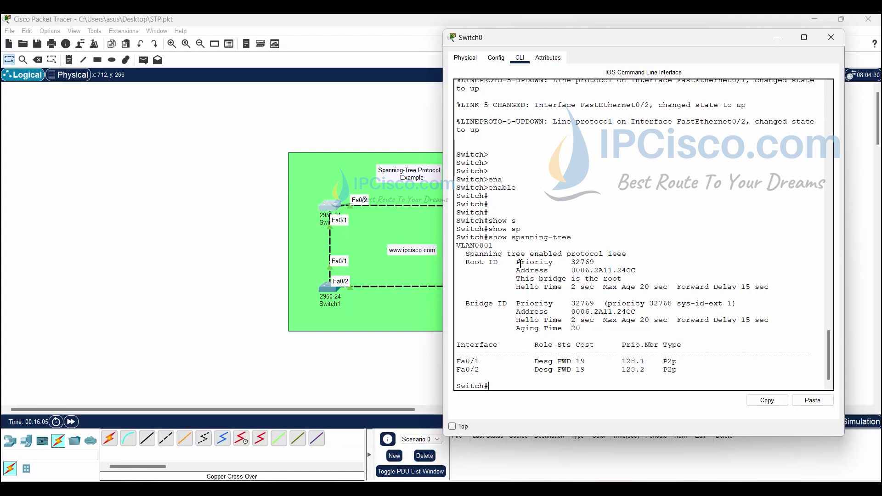
mouse_move(520, 263)
mouse_down()
mouse_move(596, 263)
mouse_move(507, 272)
mouse_move(630, 280)
mouse_up()
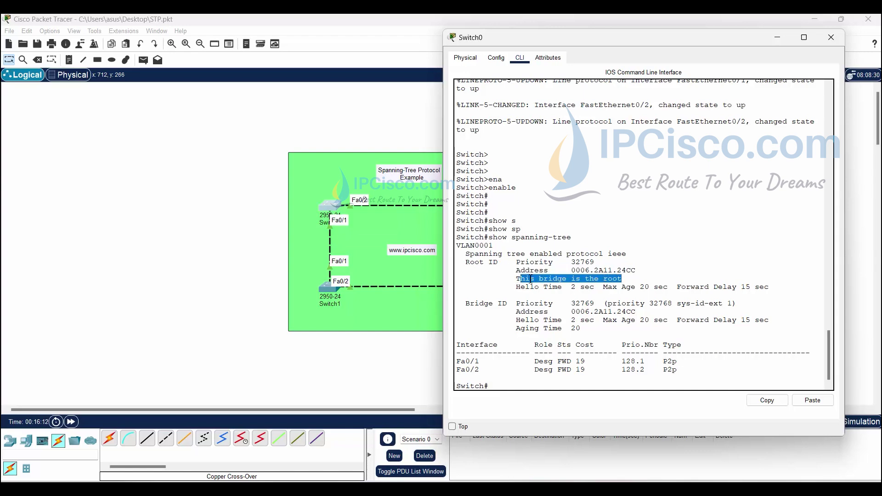
drag(516, 279, 628, 281)
click(665, 286)
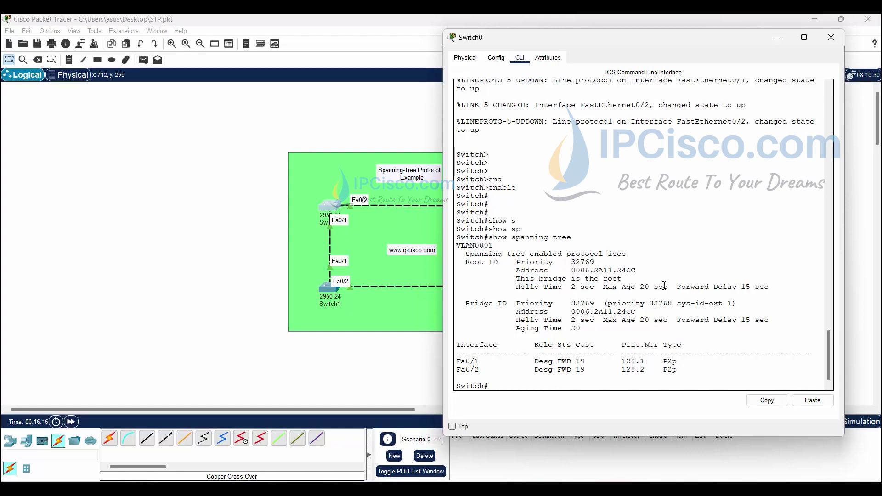
drag(516, 288, 775, 285)
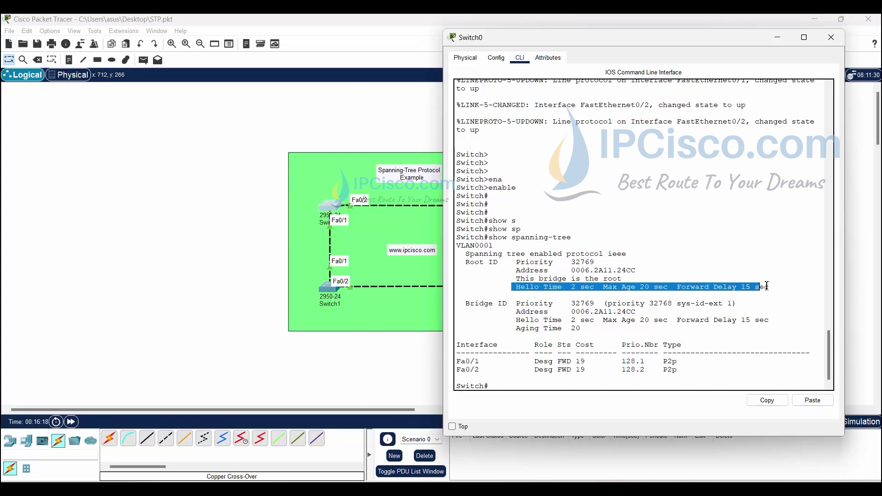
click(726, 262)
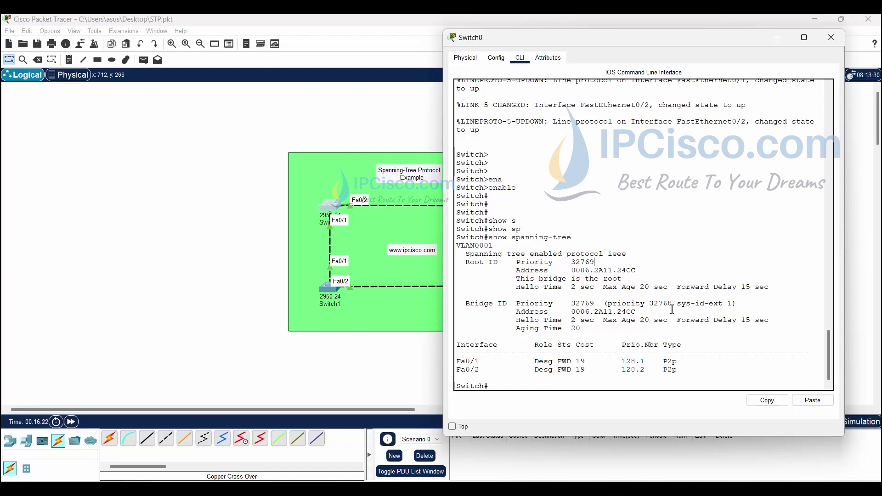
drag(534, 362, 590, 362)
drag(531, 370, 588, 370)
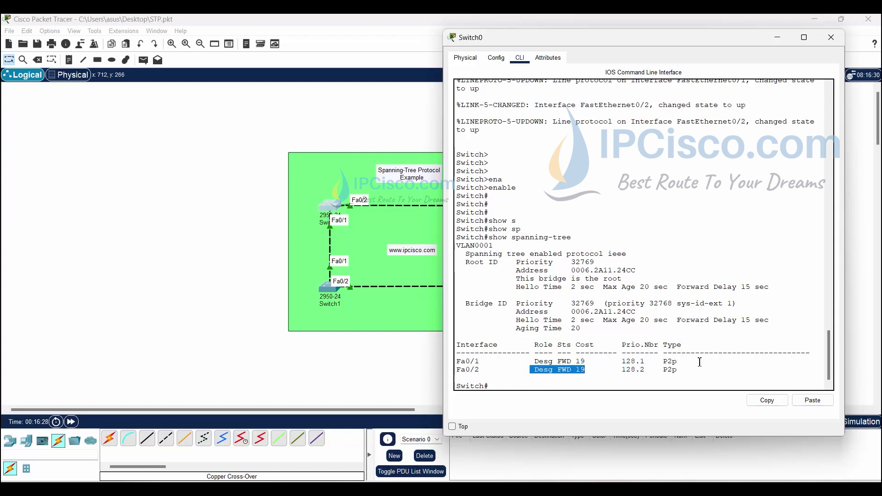
click(623, 335)
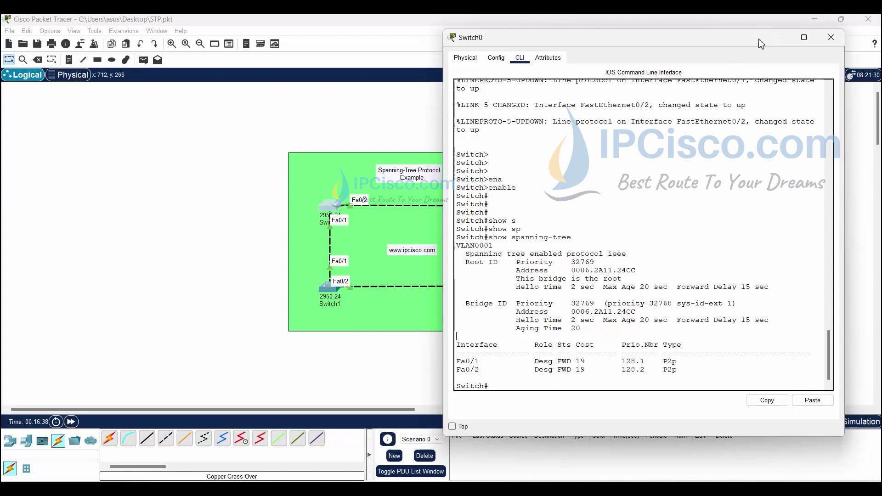
click(776, 38)
On Switch1's CLI, enter privileged mode with en and run show spanning-tree.
click(328, 287)
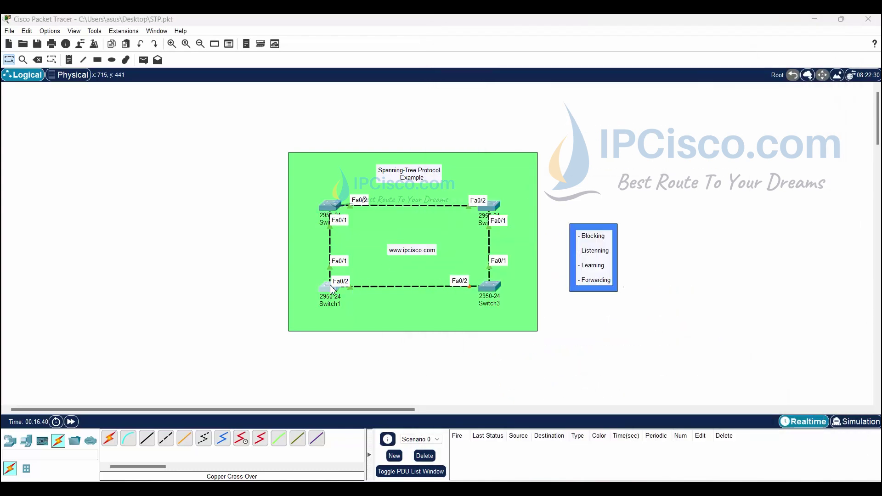
click(386, 102)
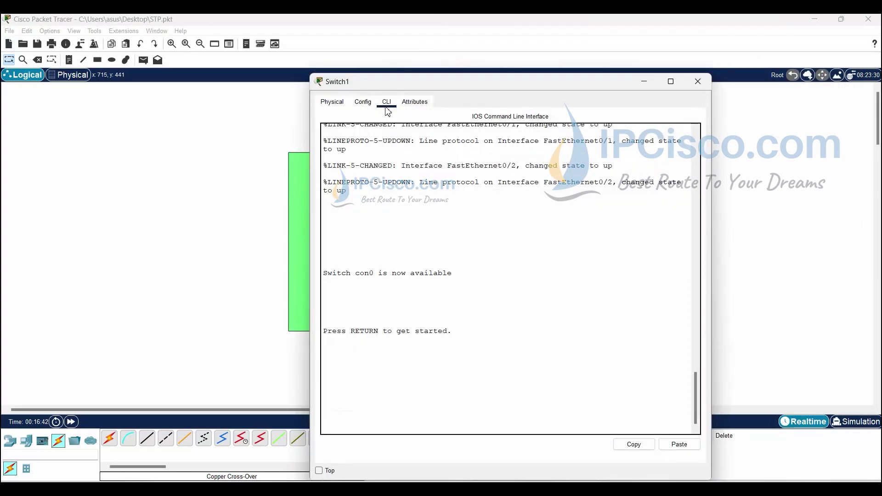
key(Return)
key(Return)
text(en)
key(Return)
text(sh)
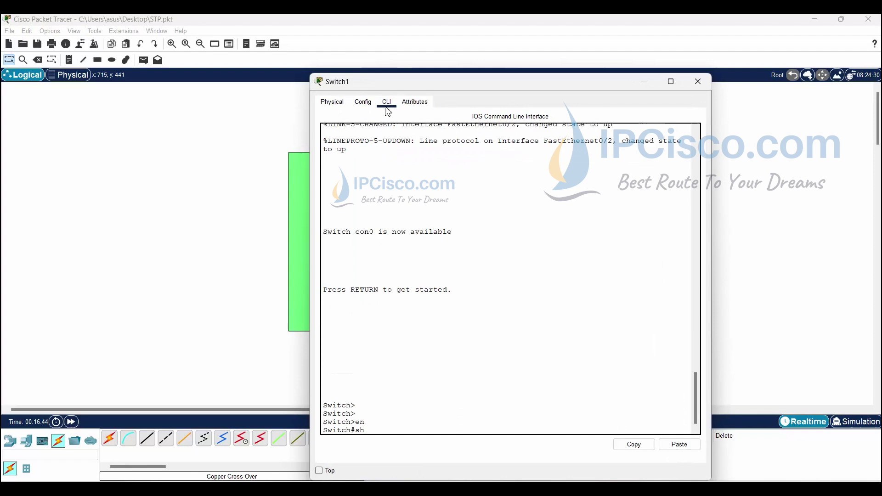
text(ow sp)
key(Tab)
key(Return)
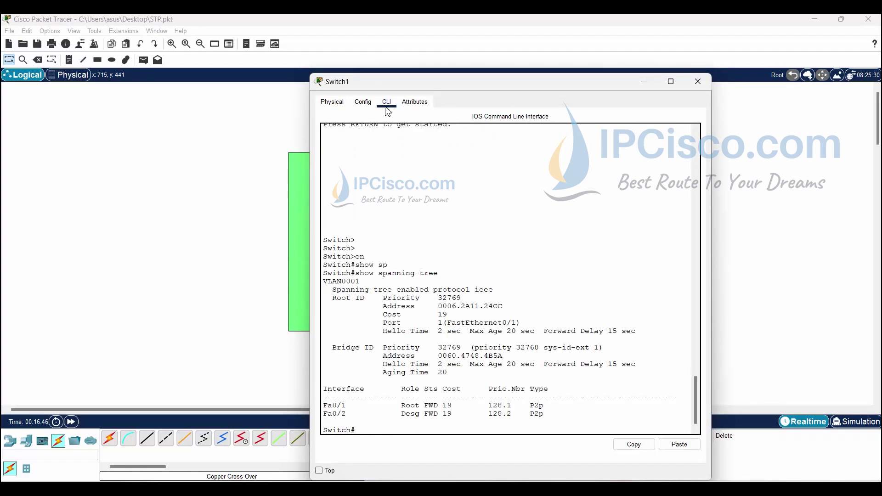
Review Switch1's Fa0/1 root and Fa0/2 designated rows, then minimize its window.
mouse_move(412, 87)
mouse_down()
mouse_move(546, 27)
mouse_move(566, 28)
mouse_up()
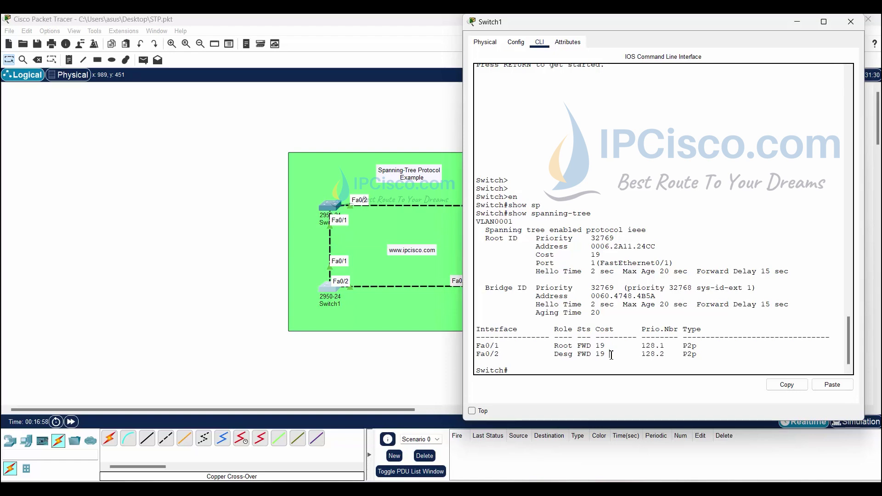
drag(611, 355, 554, 347)
click(652, 297)
click(797, 22)
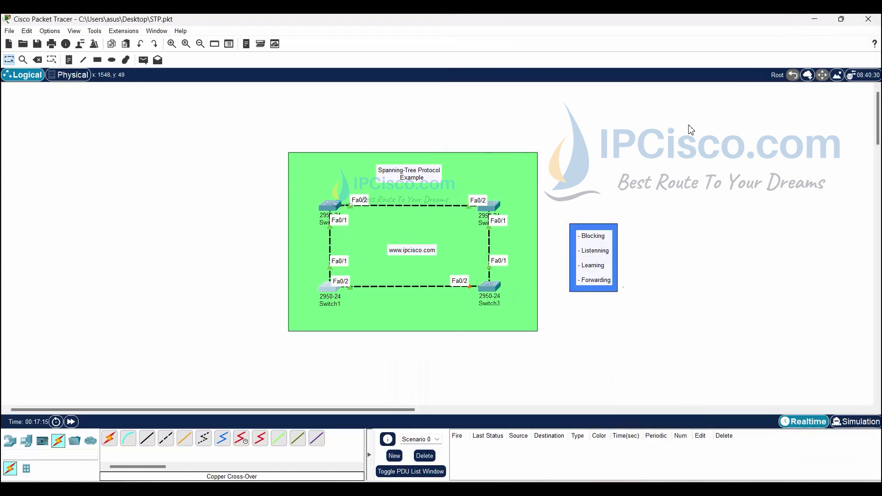
Open Switch2's CLI and enter privileged mode with en.
click(494, 209)
click(387, 102)
key(Return)
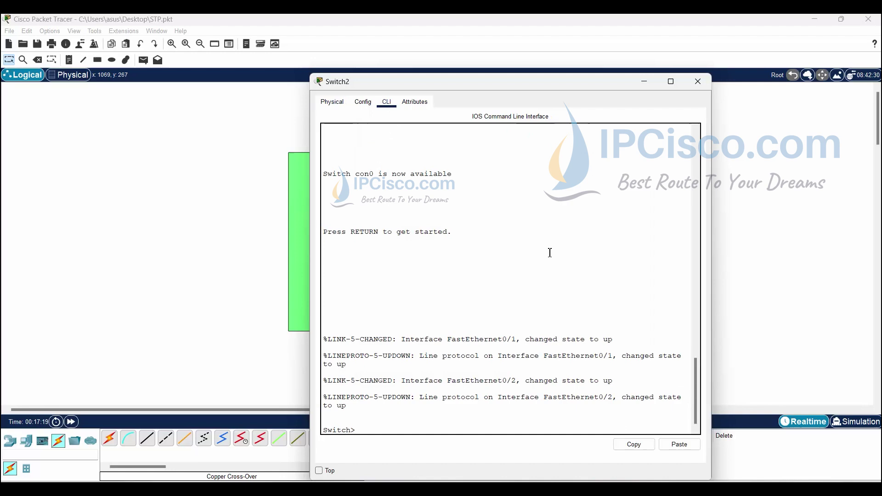
key(Return)
key(Return)
text(en)
key(Return)
Run show spanning-tree on Switch2, showing Fa0/2 root and Fa0/1 designated, then select Switch3.
text(show sp)
key(Tab)
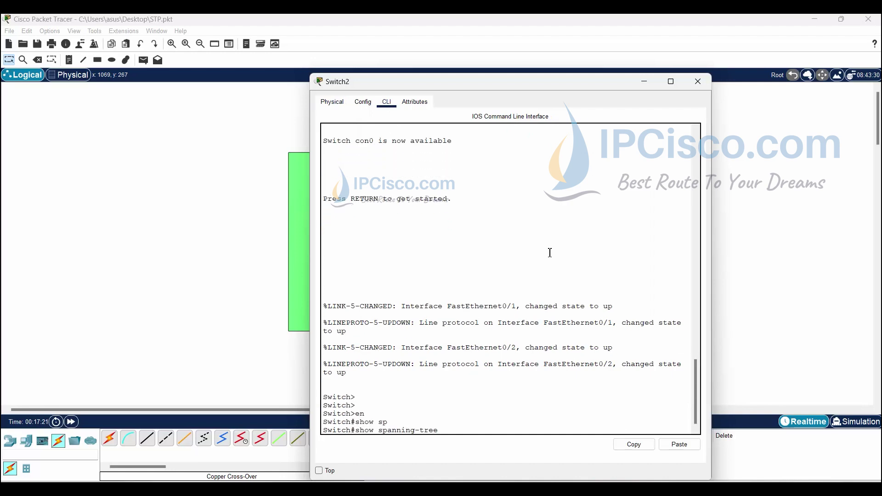
key(Return)
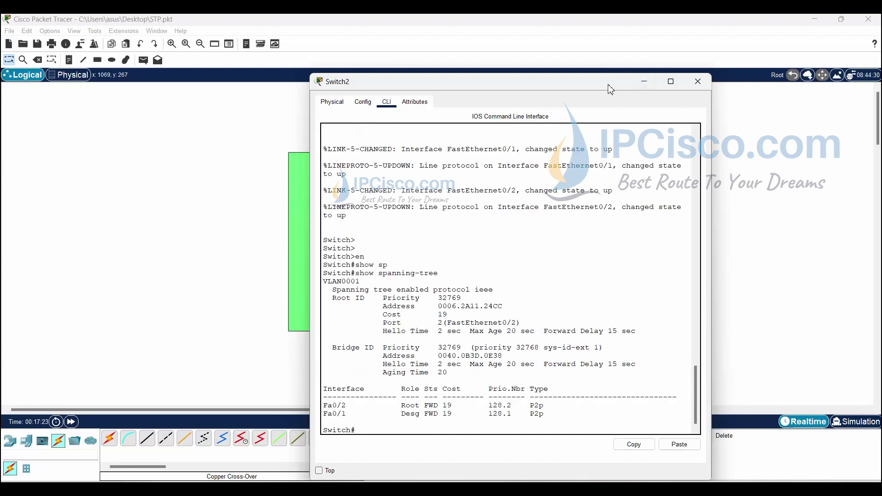
mouse_move(609, 85)
mouse_down()
mouse_move(355, 57)
mouse_move(340, 32)
mouse_up()
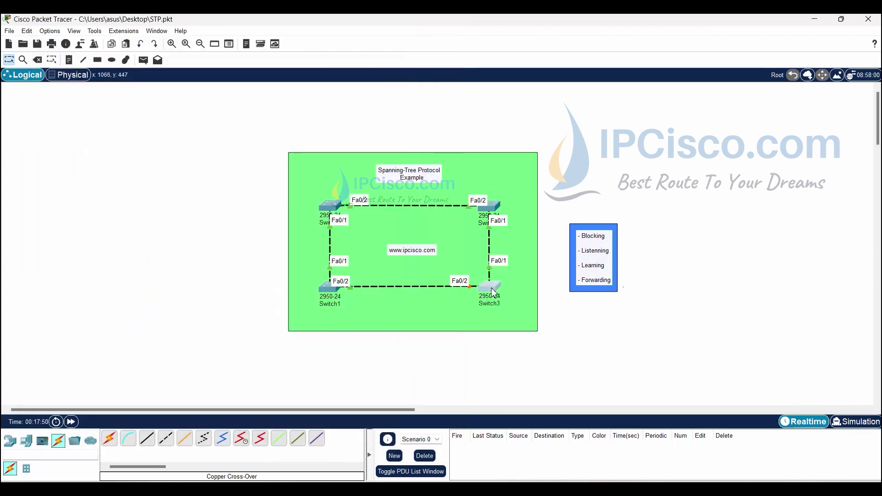
click(494, 292)
Run en and show spanning-tree in Switch3's CLI, placed beside the topology.
click(388, 103)
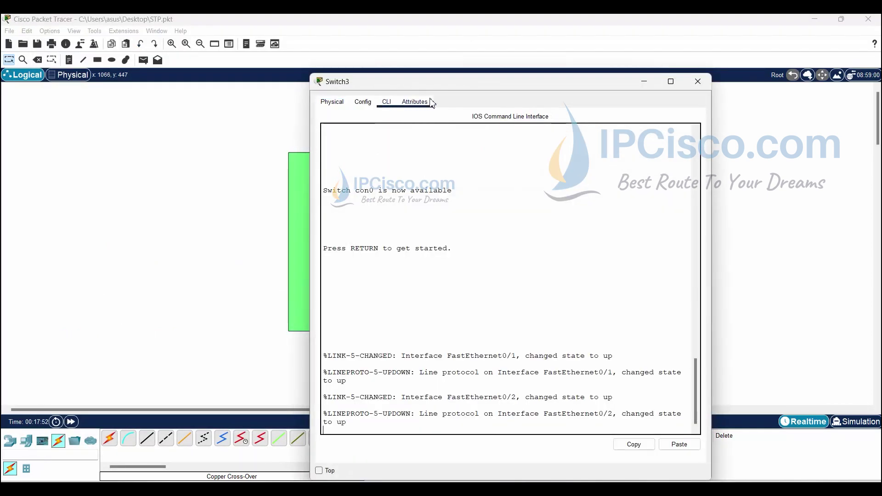
drag(387, 82, 80, 56)
key(Return)
text(e)
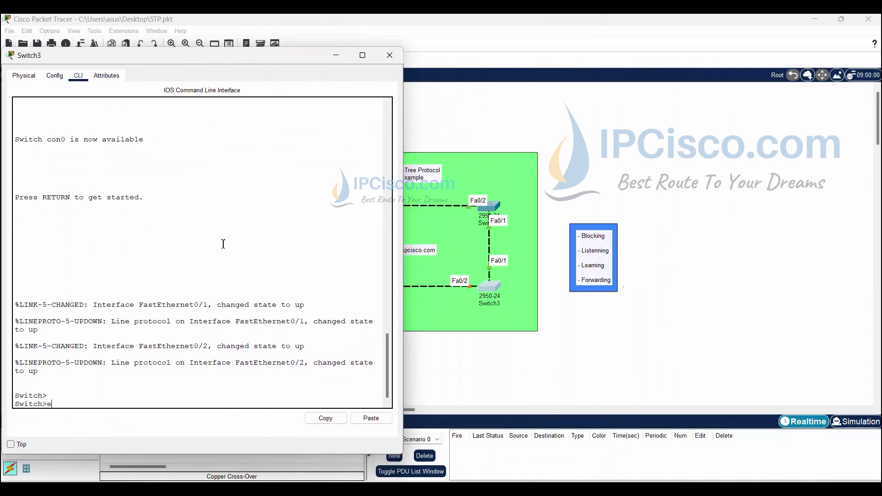
text(n)
key(Return)
text(h#show s)
key(Tab)
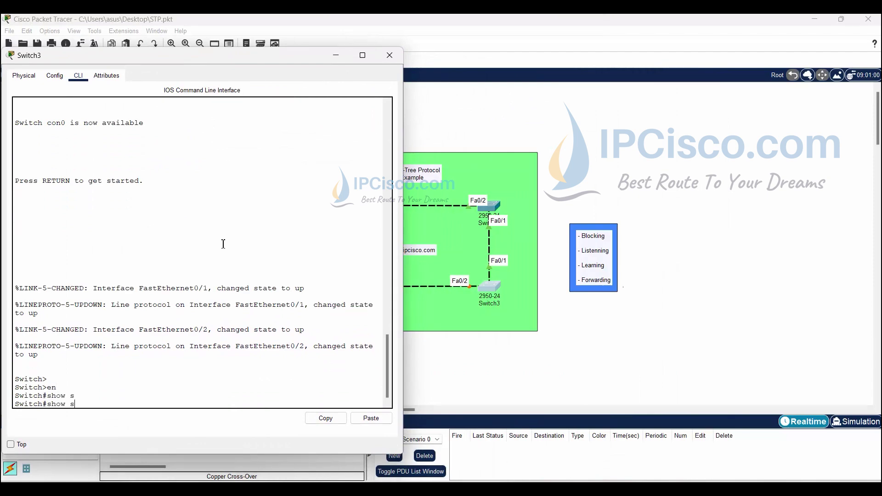
text(pa)
key(Tab)
key(Return)
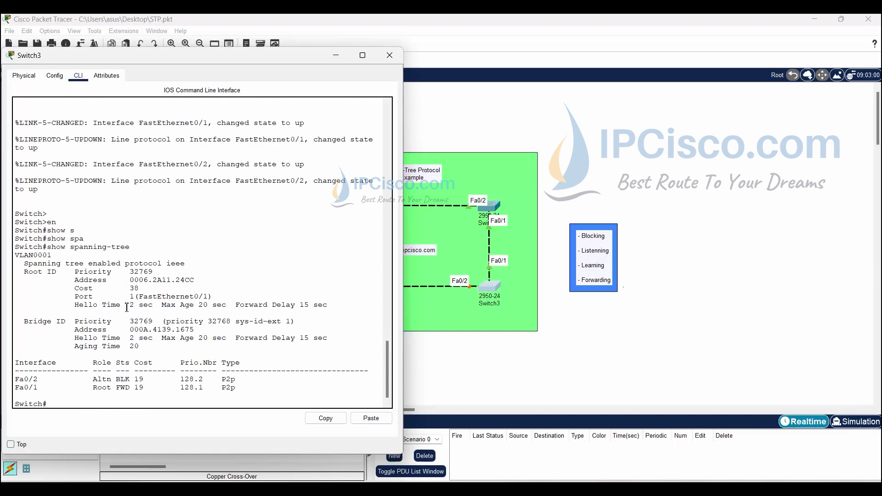
Highlight Switch3's Fa0/2 alternate blocking and Fa0/1 root forwarding rows.
click(15, 380)
drag(39, 381, 246, 379)
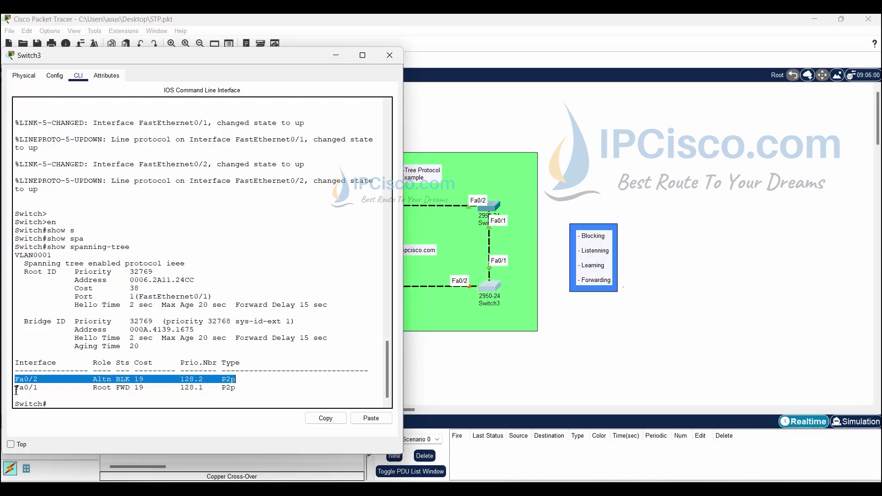
drag(16, 390, 248, 387)
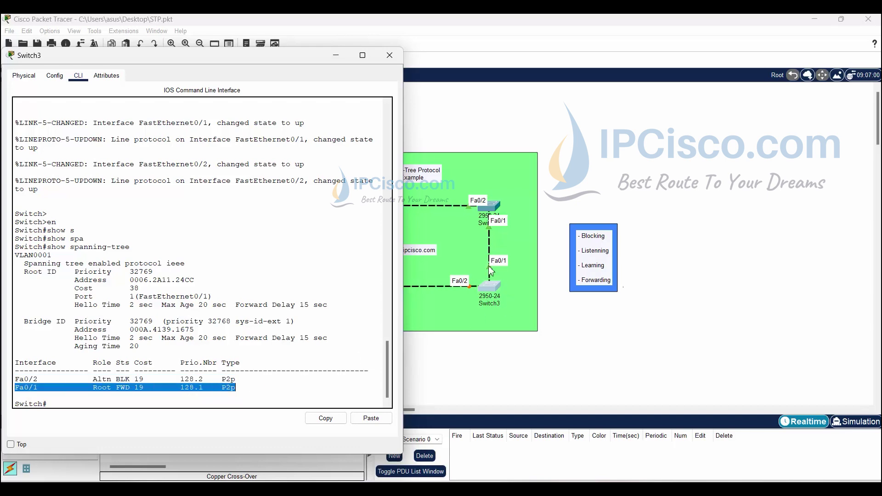
Delete the Switch2–Switch3 Fa0/1 link using the Delete tool.
click(507, 394)
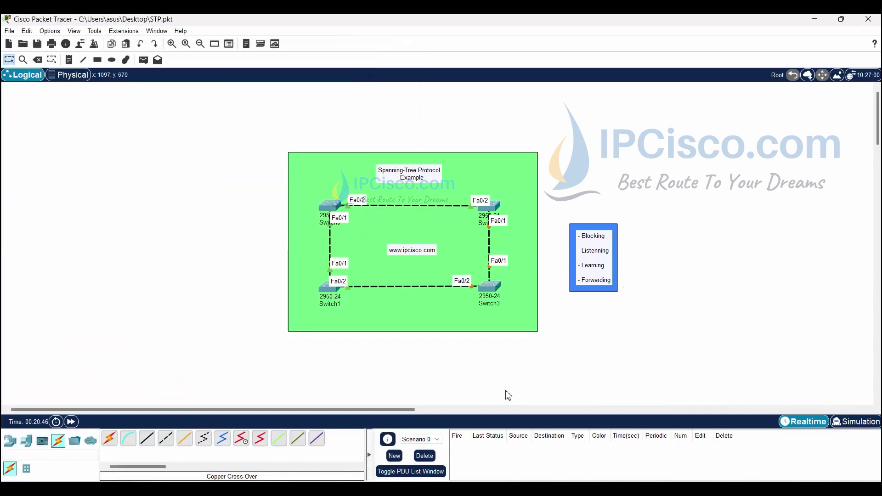
key(Delete)
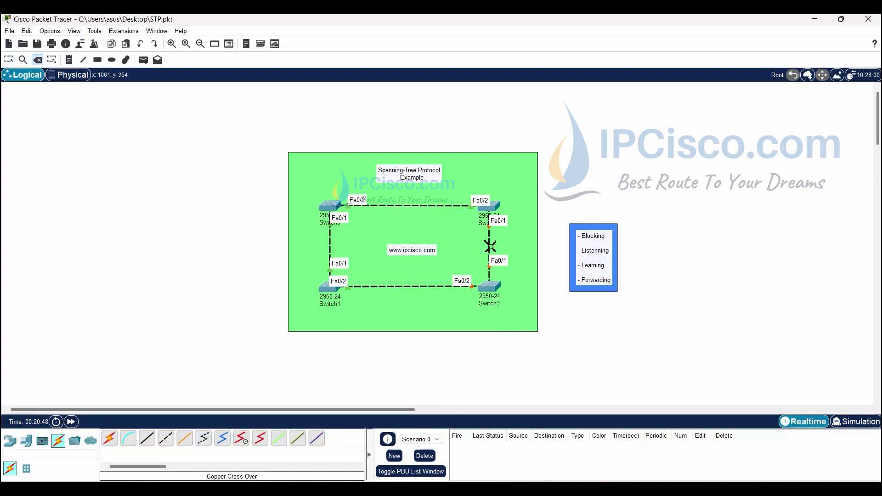
click(489, 246)
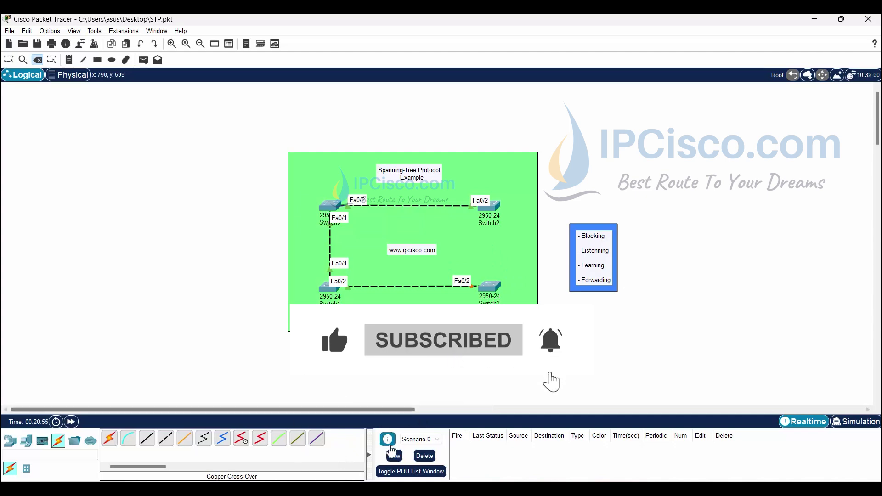
Rerun show spanning-tree on Switch3 and mark Fa0/2's listening (LSN) status.
click(528, 427)
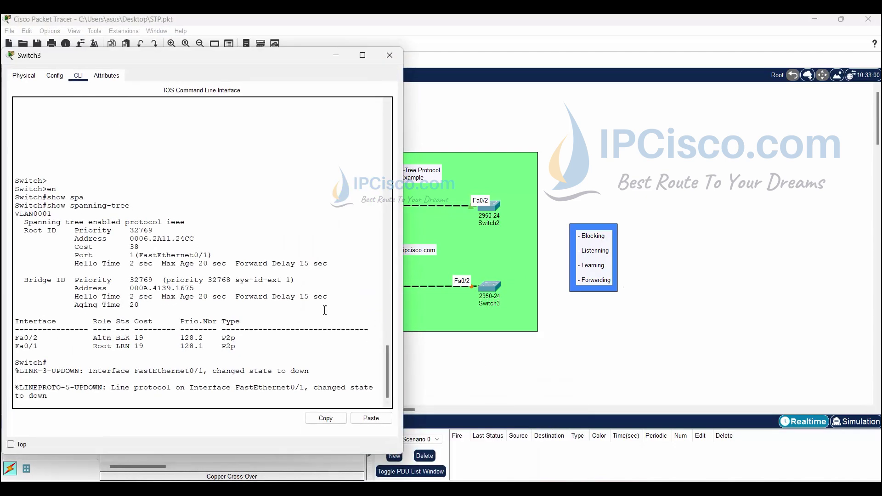
key(Return)
key(Return)
key(Up)
key(Return)
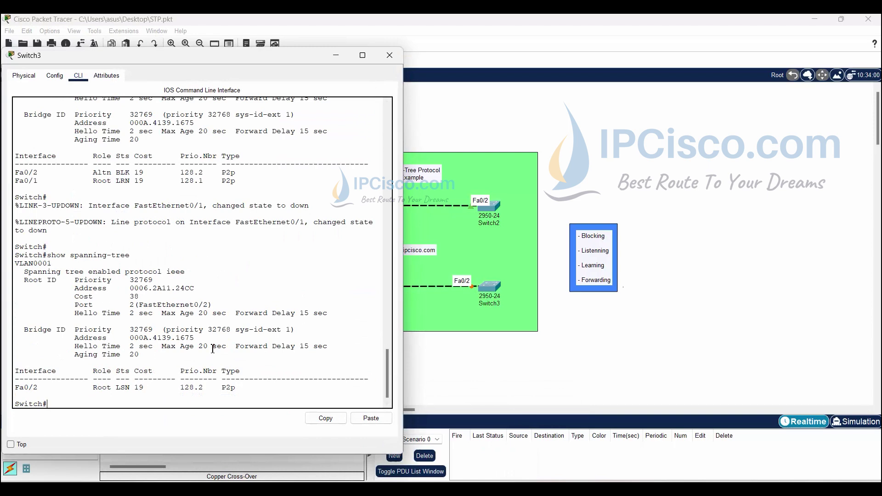
drag(116, 387, 129, 388)
click(245, 290)
Rerun the command and mark Fa0/2's learning (LRN) status.
key(Up)
key(Return)
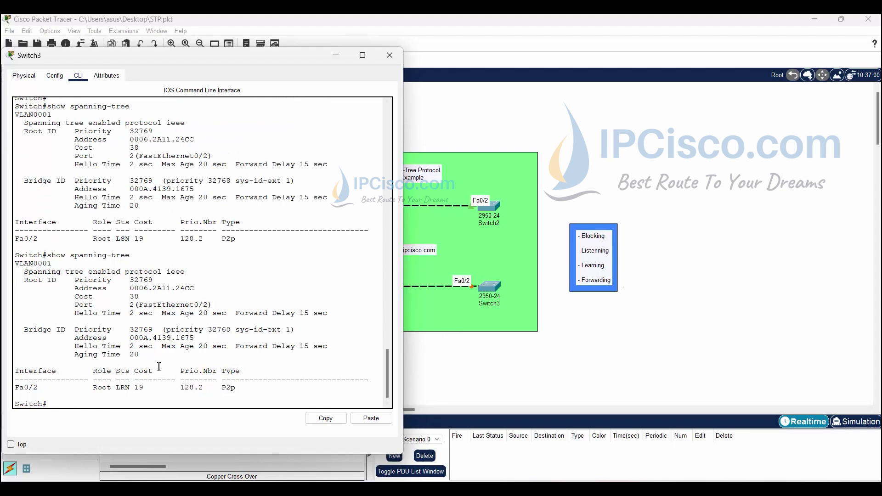
double_click(120, 387)
click(121, 395)
Rerun until Fa0/2 shows forwarding (FWD), then minimize Switch3's console.
key(Up)
key(Return)
key(Up)
key(Down)
key(Up)
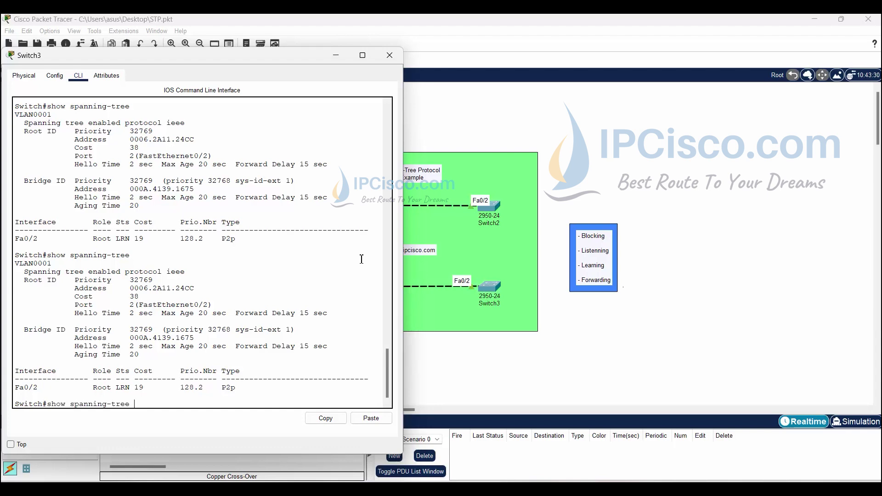
key(Return)
drag(116, 387, 130, 388)
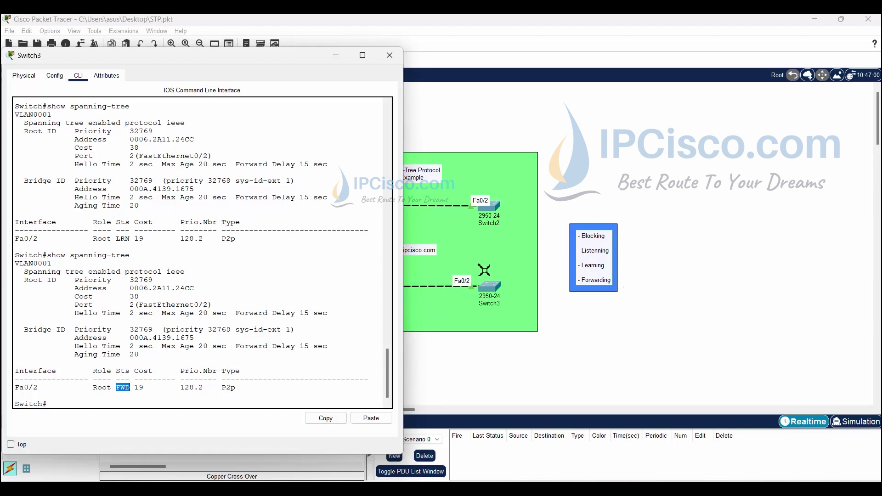
click(336, 55)
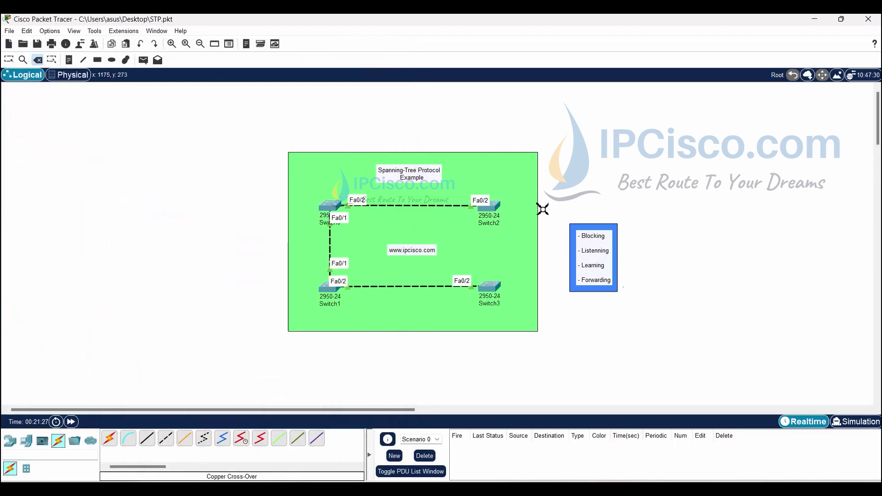
Cable Switch2 Fa0/1 to Switch3 Fa0/1 with a copper cross-over link.
key(Escape)
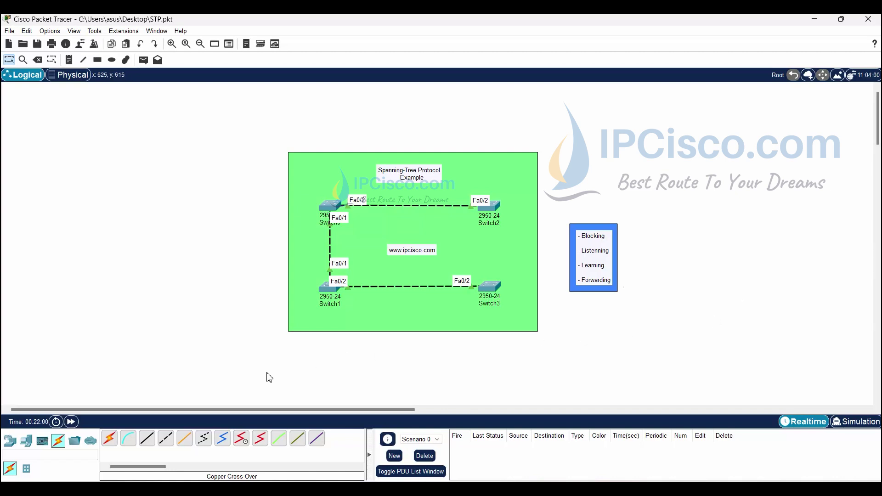
click(173, 444)
click(495, 207)
click(515, 225)
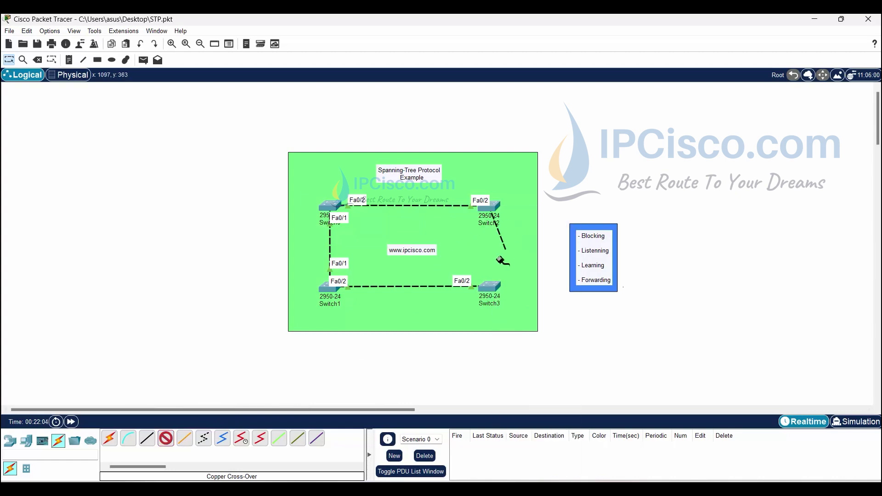
click(489, 287)
click(529, 36)
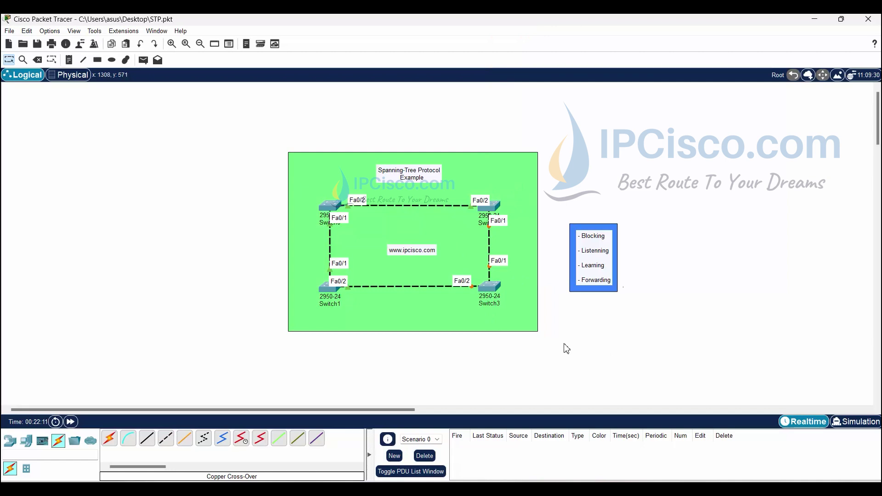
Run show spanning-tree on Switch3 and highlight Fa0/2 as the alternate blocking port.
click(489, 287)
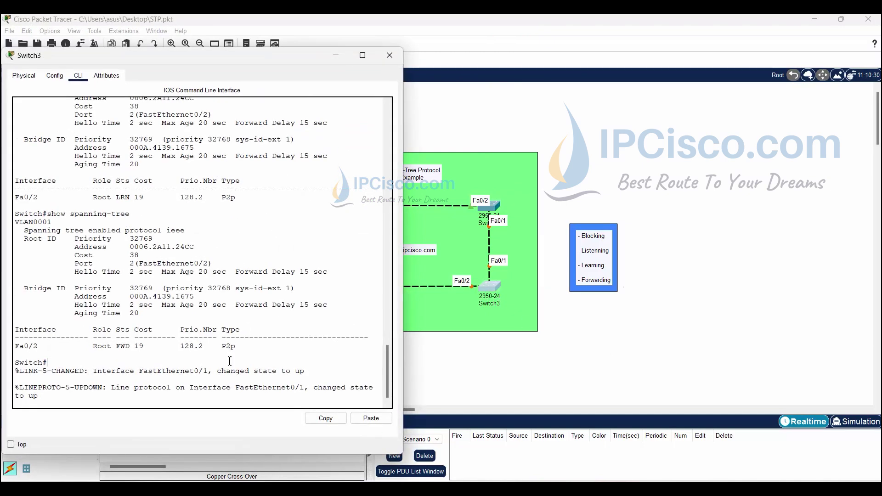
key(Return)
key(Return)
key(Return)
key(Return)
key(Return)
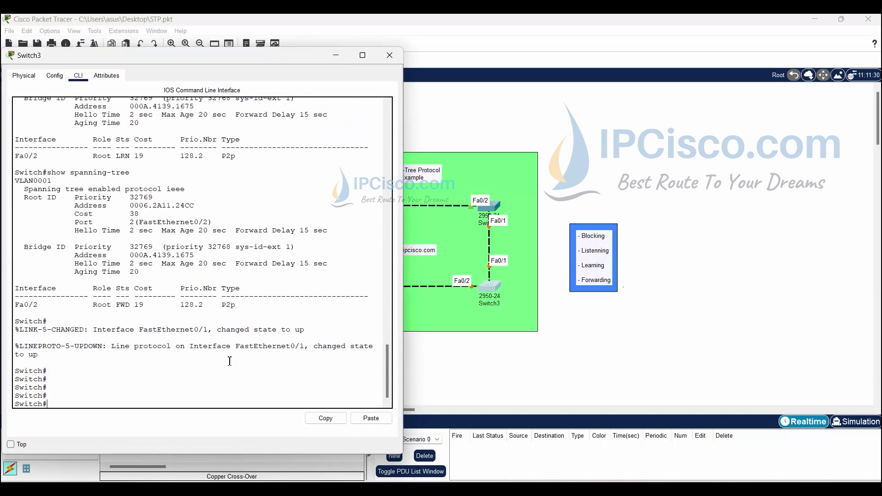
text(show spa)
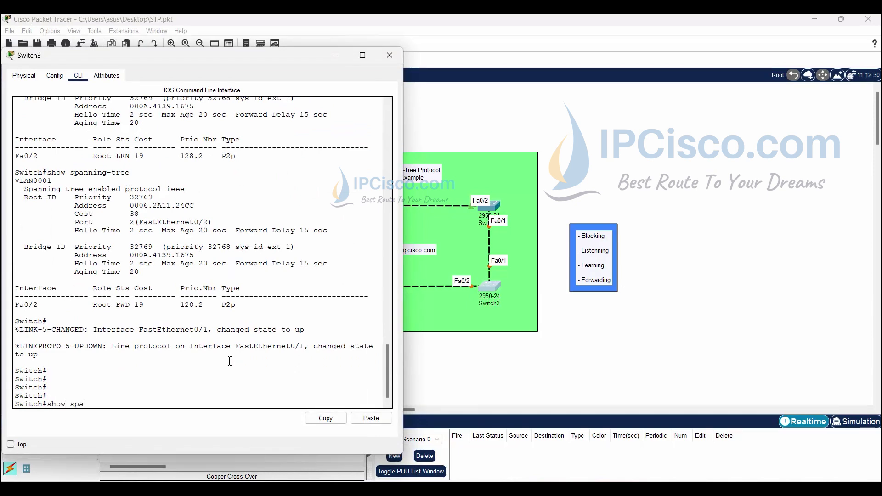
key(Tab)
key(Return)
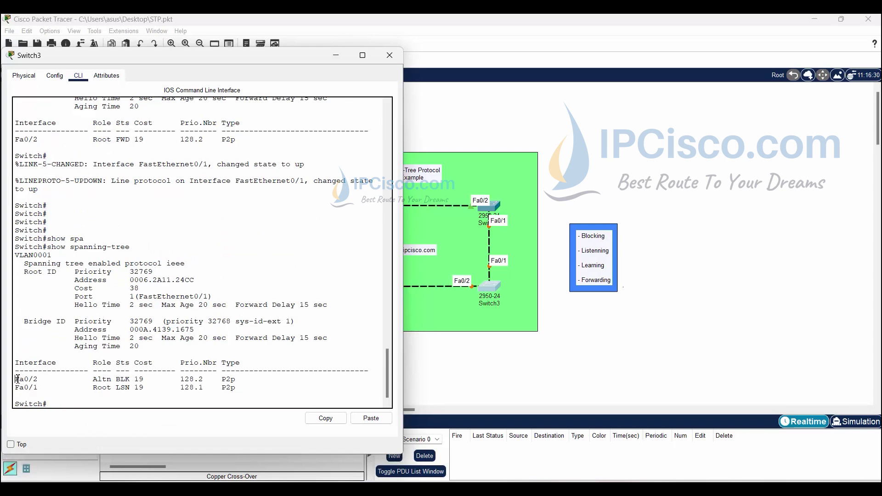
drag(17, 379, 236, 381)
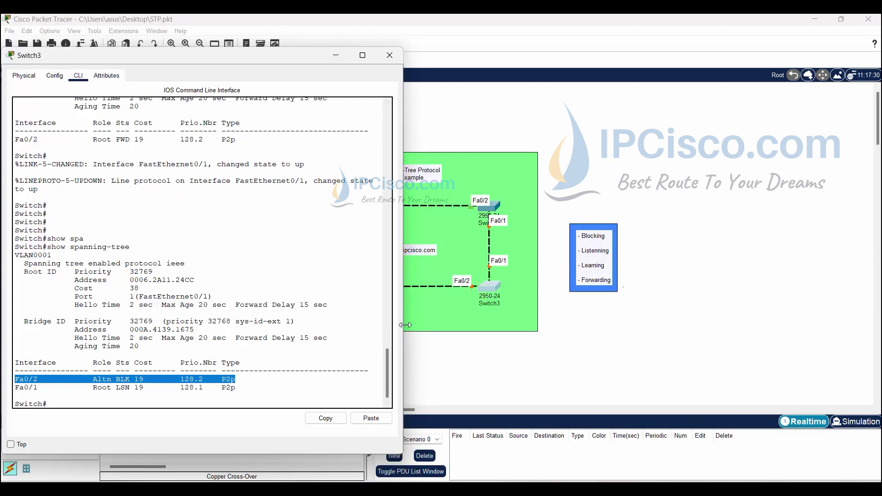
click(353, 382)
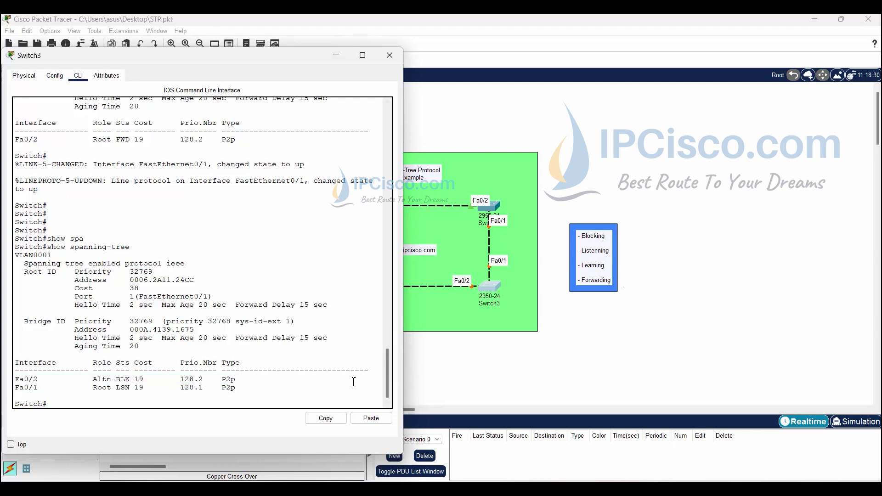
key(Return)
key(Return)
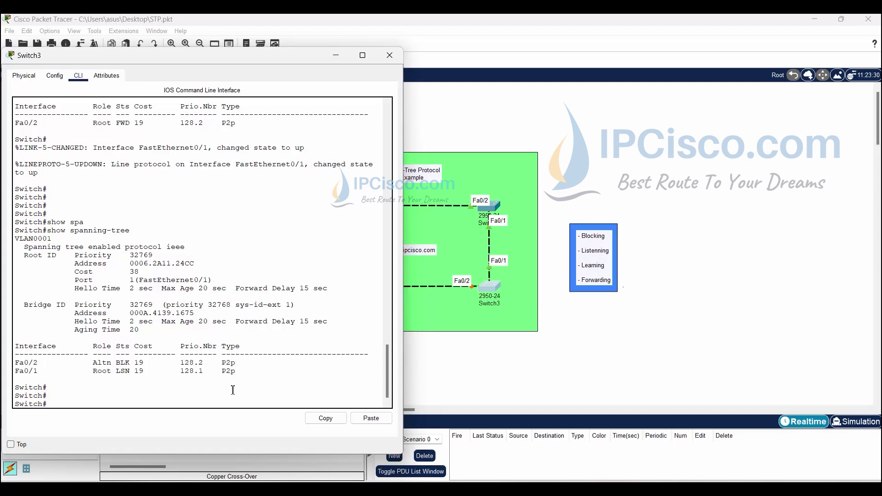
Resize Switch3's window and list the show spanning-tree options with '?'.
drag(262, 454, 277, 283)
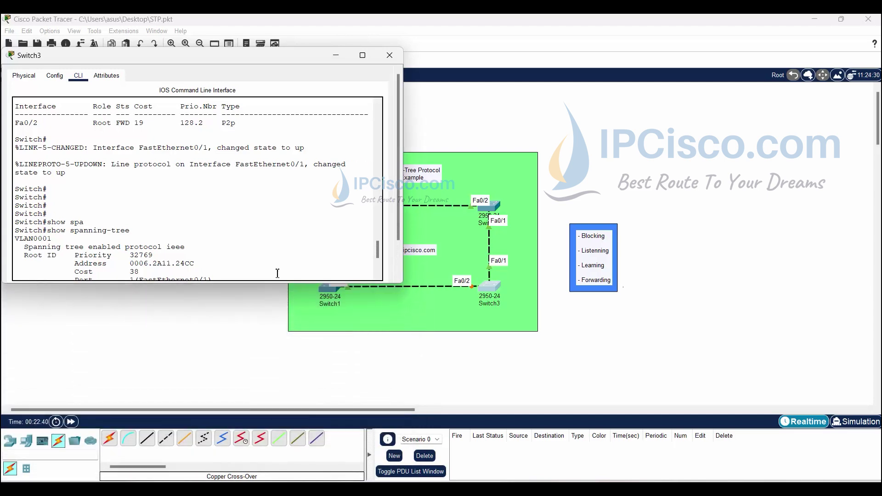
drag(207, 284, 207, 328)
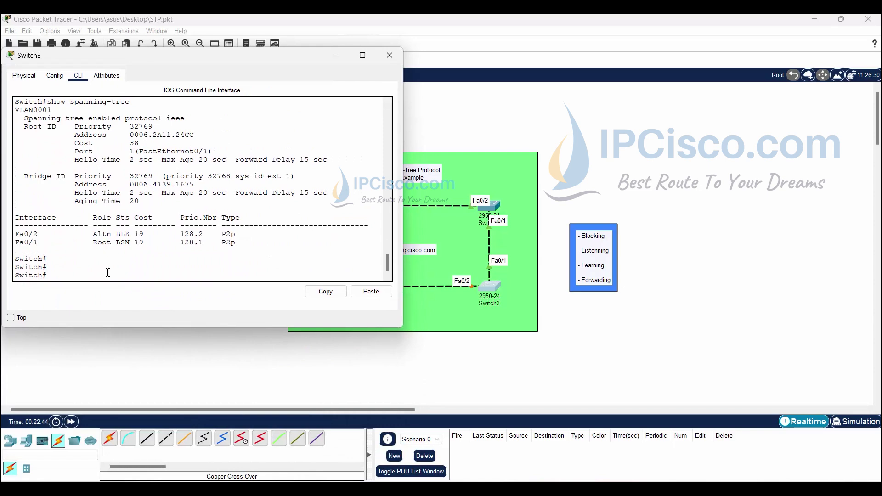
text(show span)
key(Tab)
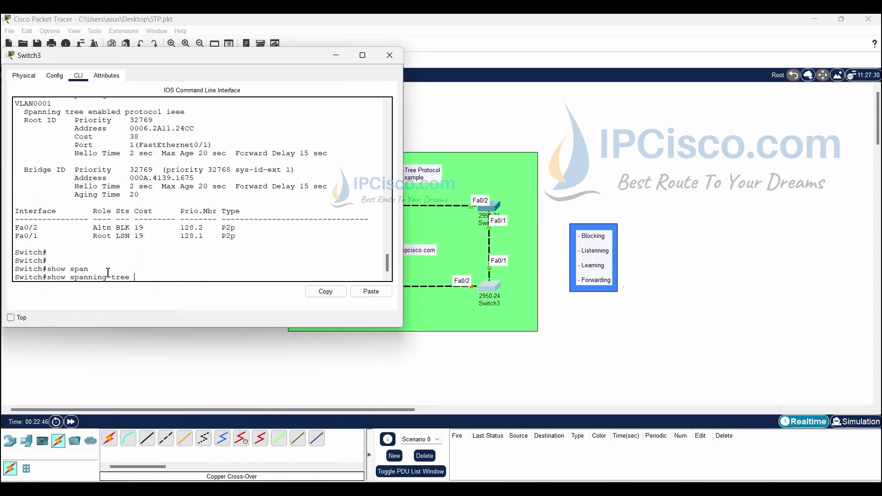
text(?)
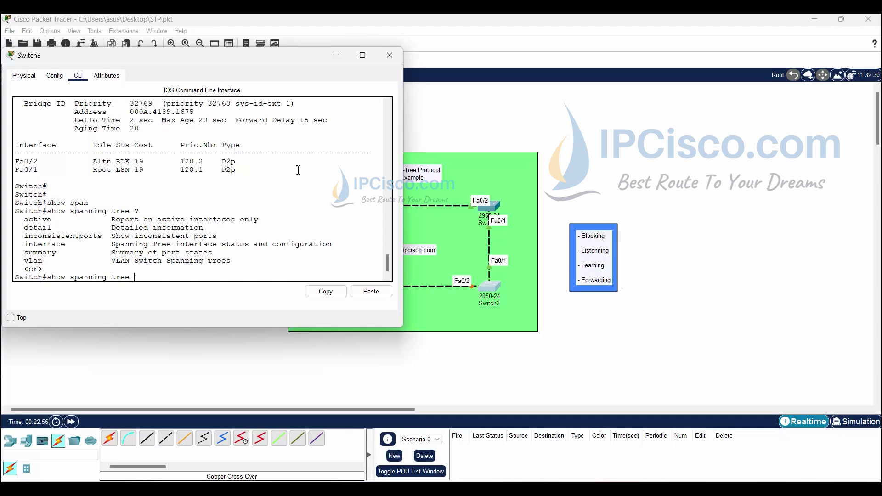
Run show spanning-tree detail on Switch3 and page through the full report.
text(detail)
key(Return)
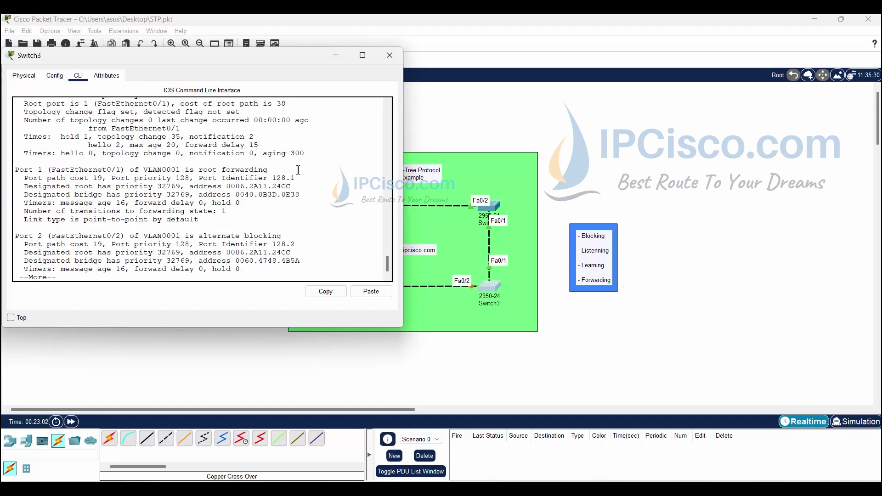
scroll(208, 184, up, 3)
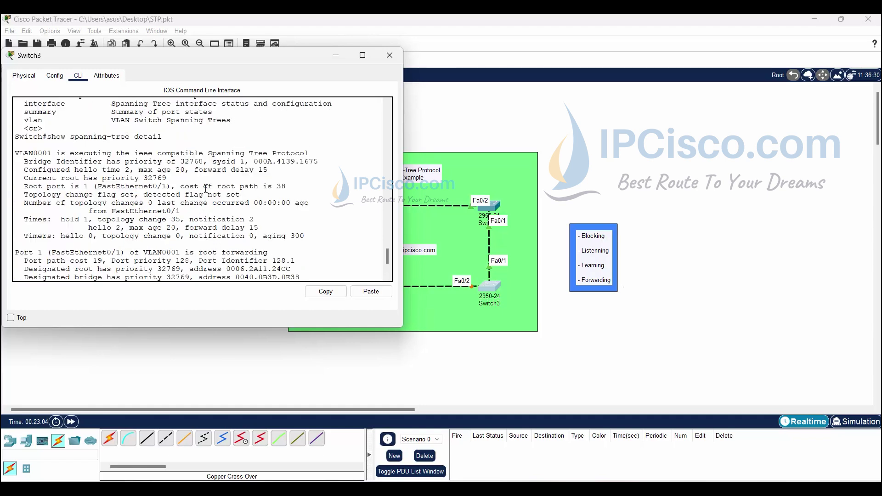
scroll(250, 212, down, 1)
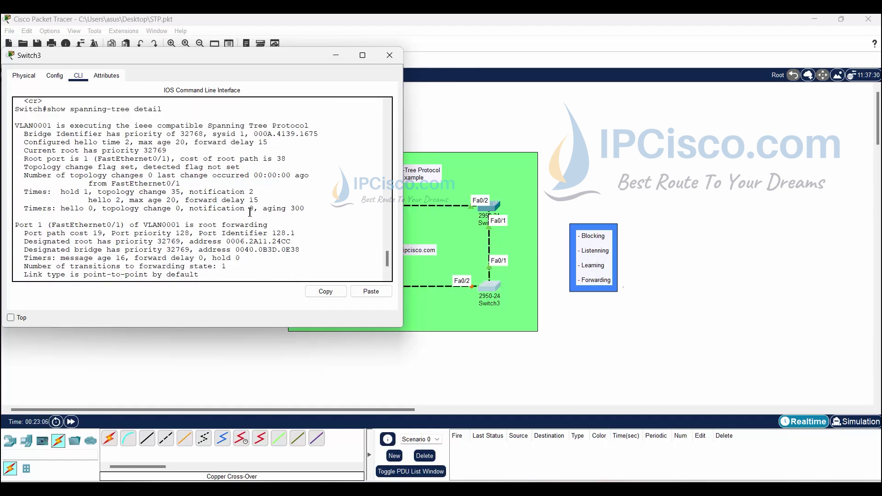
scroll(249, 212, down, 1)
scroll(250, 213, down, 1)
key(space)
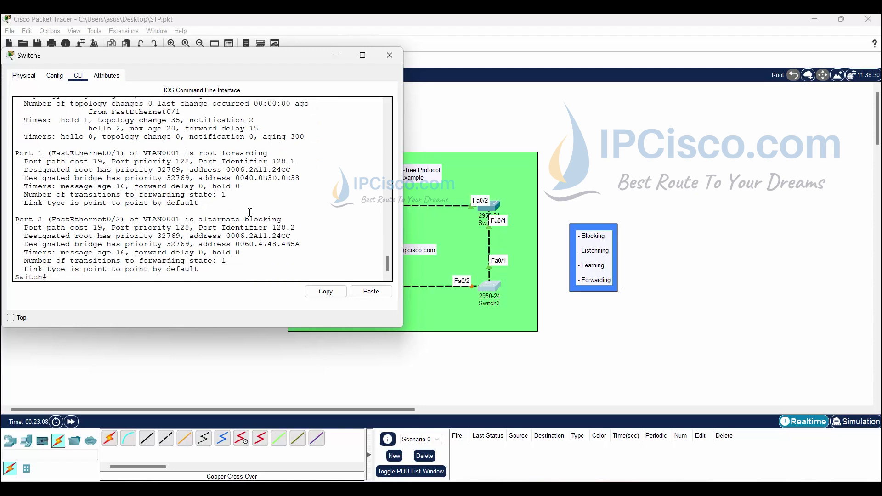
key(Return)
key(Return)
key(Return)
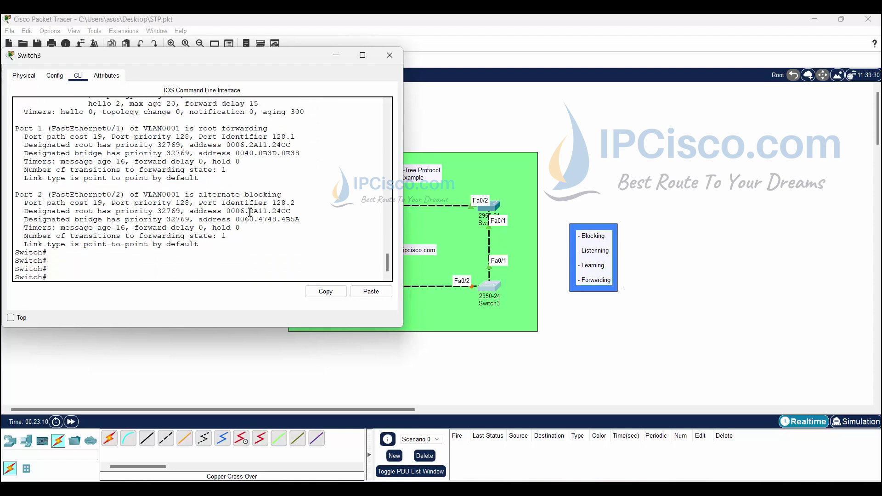
Run show spanning-tree interface fastEthernet0/1 to check Fa0/1's role.
text(show spna)
key(Tab)
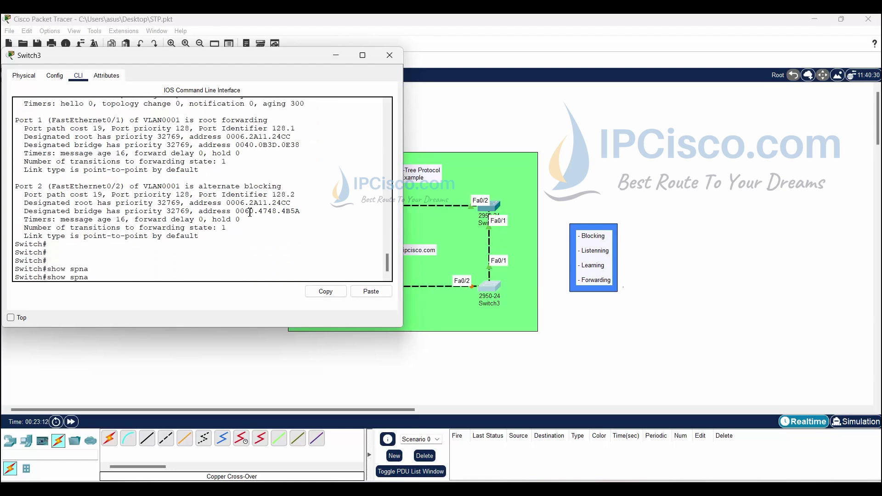
key(BackSpace)
key(BackSpace)
text(a)
key(Tab)
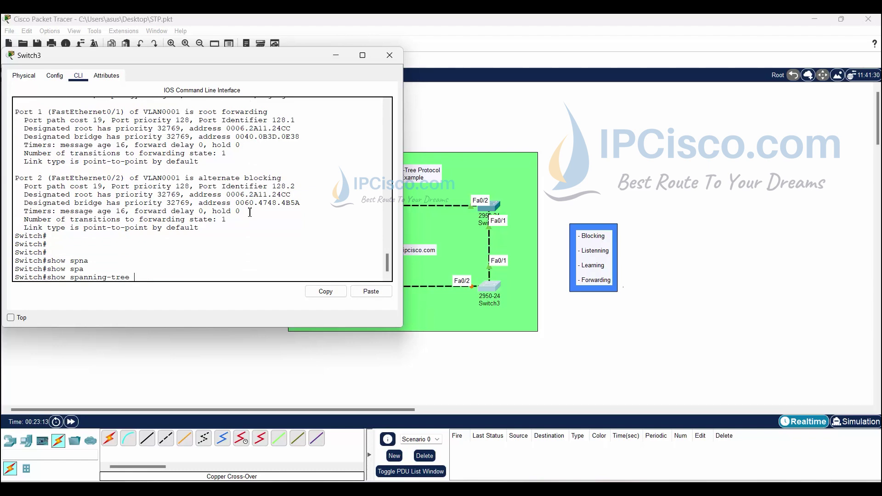
text(fa)
key(Tab)
text(s)
key(Tab)
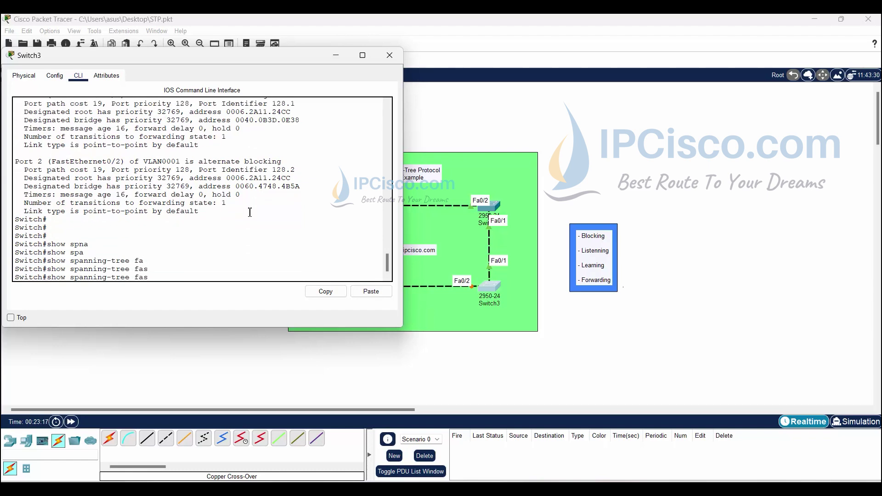
key(BackSpace)
key(BackSpace)
key(BackSpace)
text(inte)
text(r)
key(Tab)
text(fasa)
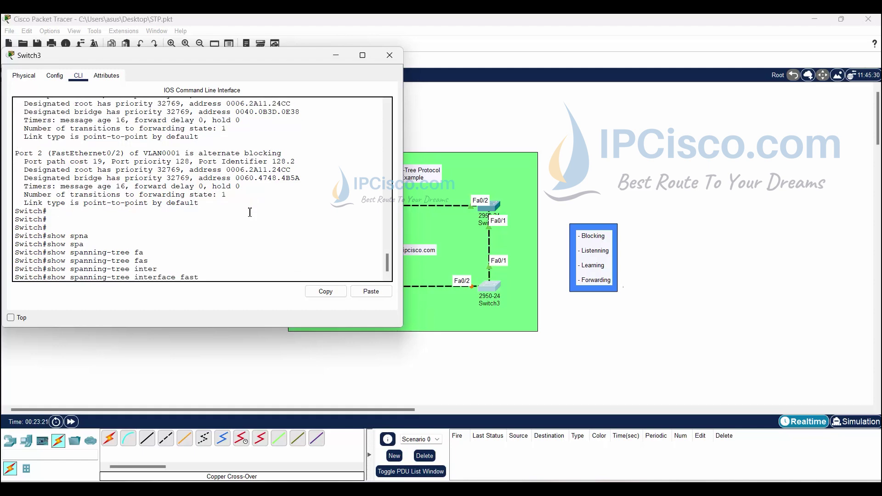
key(Tab)
text(/1)
key(Return)
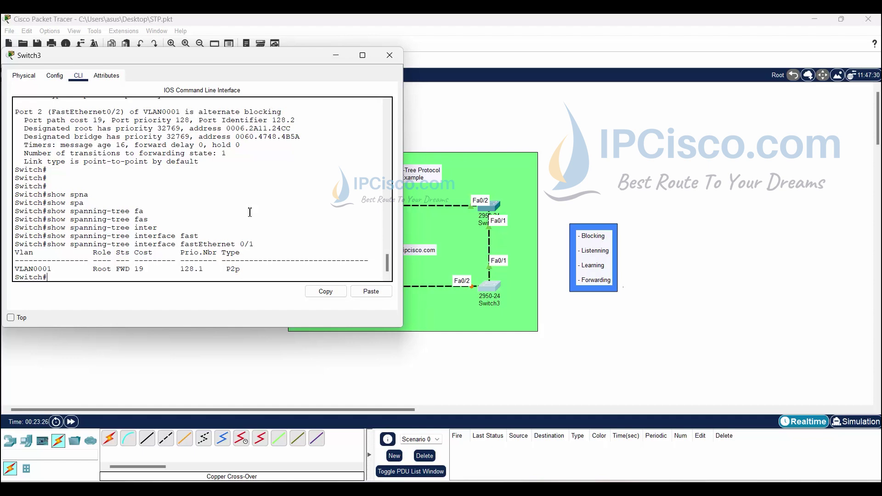
Rerun the interface command for fastEthernet0/2 to check Fa0/2's role.
key(Up)
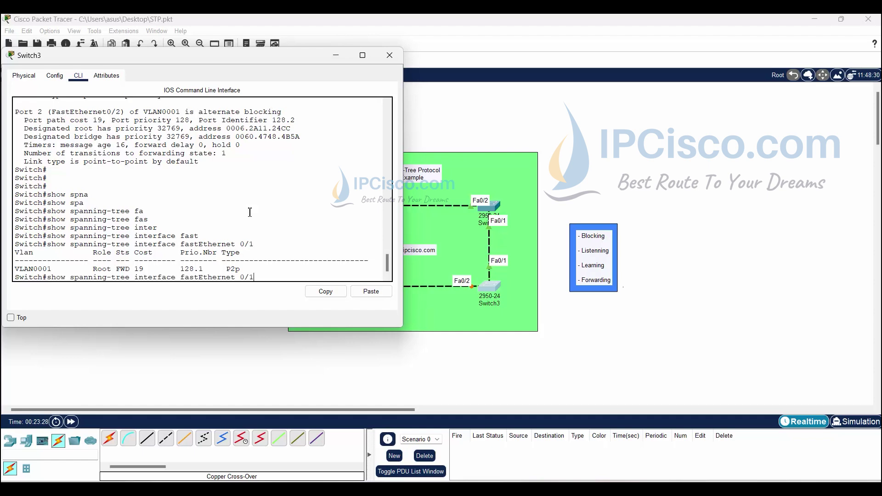
key(BackSpace)
text(2)
key(Return)
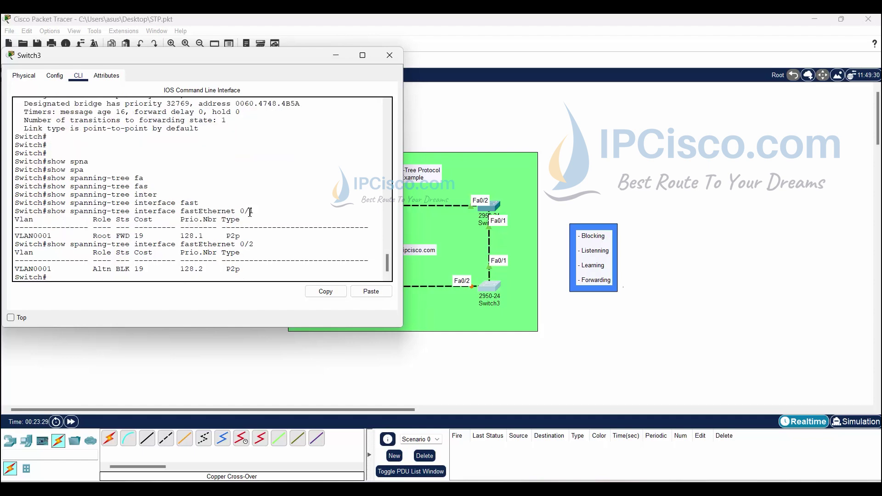
key(Return)
key(Return)
key(Return)
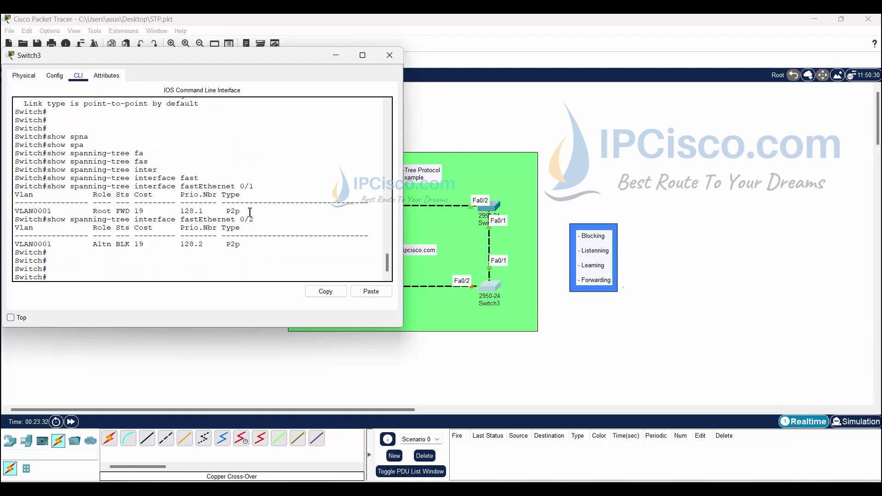
Run show spanning-tree summary, showing one blocking and one forwarding port.
text(shwo s)
text(pa)
key(Tab)
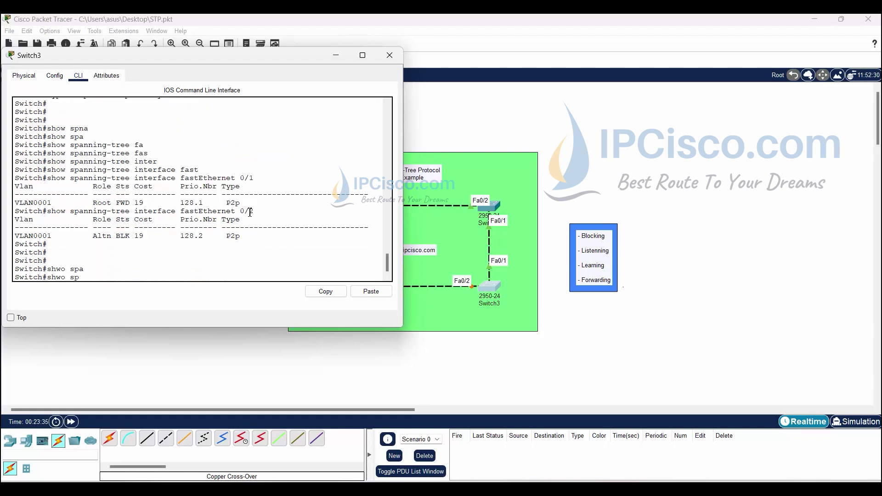
key(BackSpace)
key(BackSpace)
key(BackSpace)
key(BackSpace)
text(ow sp)
key(Tab)
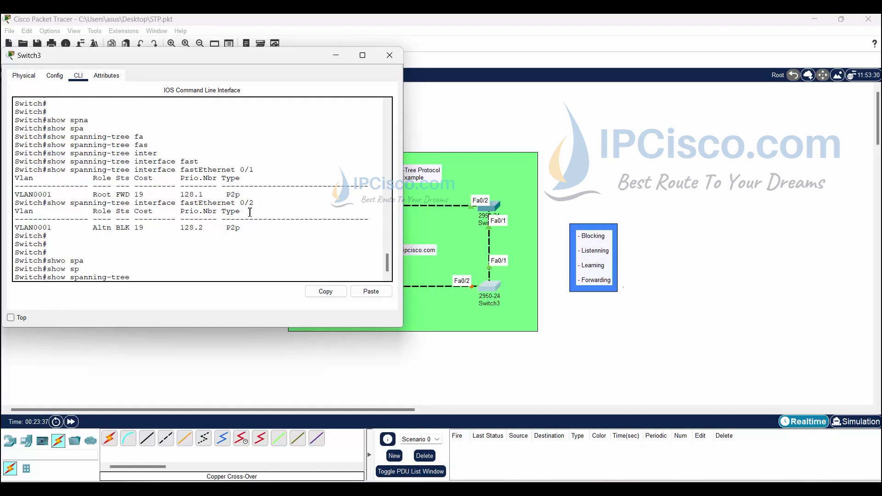
text(sum)
key(Tab)
key(Return)
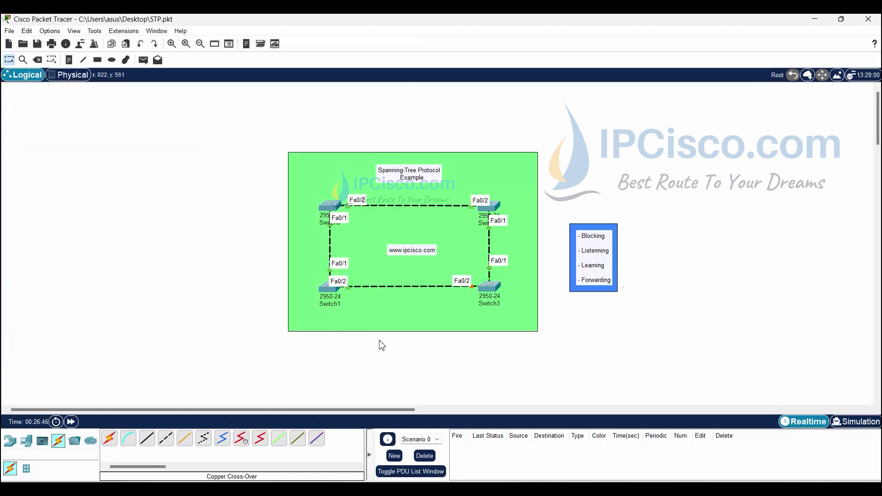
Copy Switch0's bridge MAC address from its CLI, discarding a stray empty note.
click(338, 222)
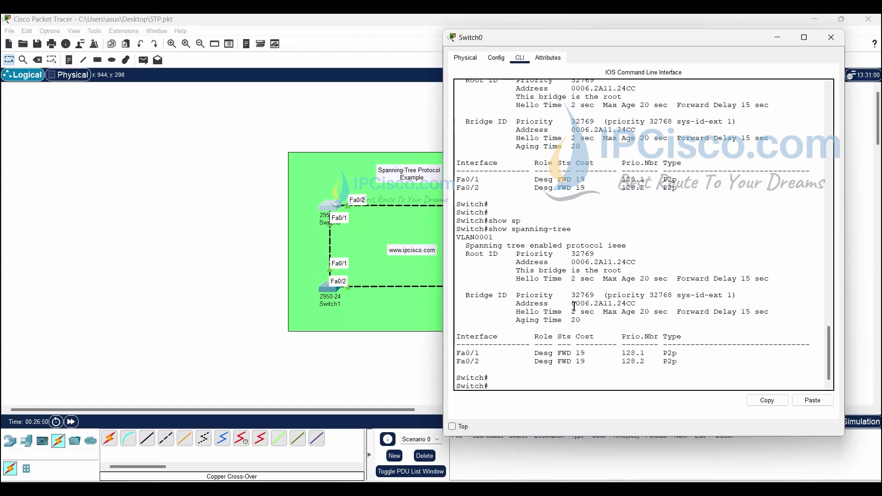
drag(572, 303, 640, 305)
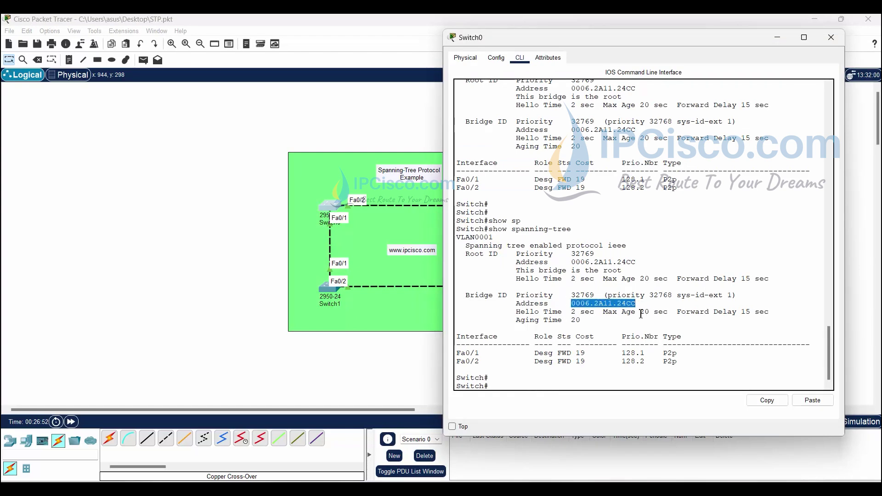
right_click(615, 305)
click(636, 310)
click(310, 182)
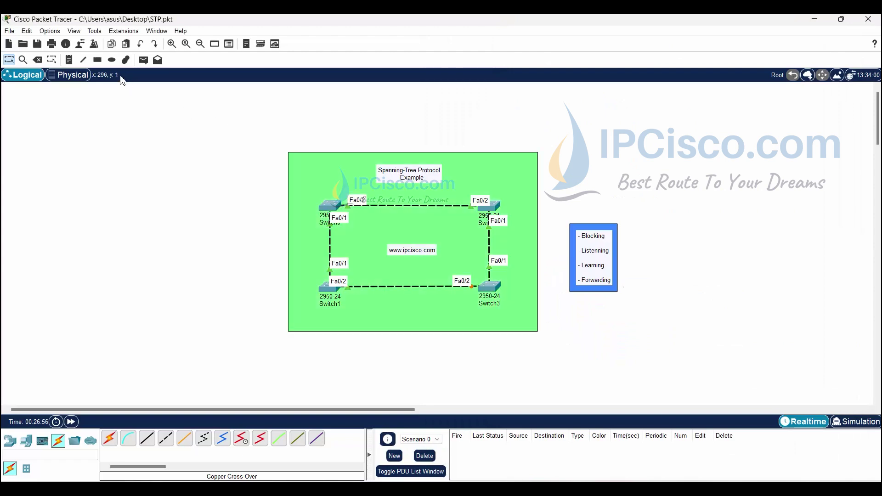
click(69, 60)
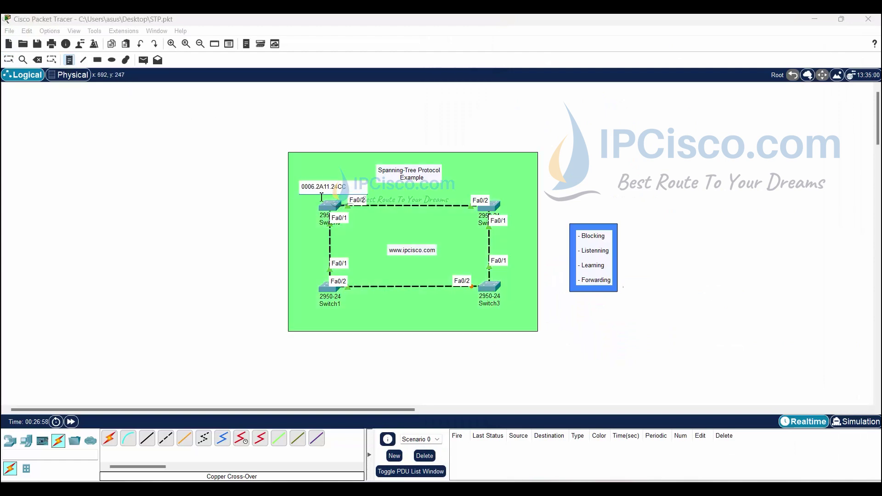
key(Escape)
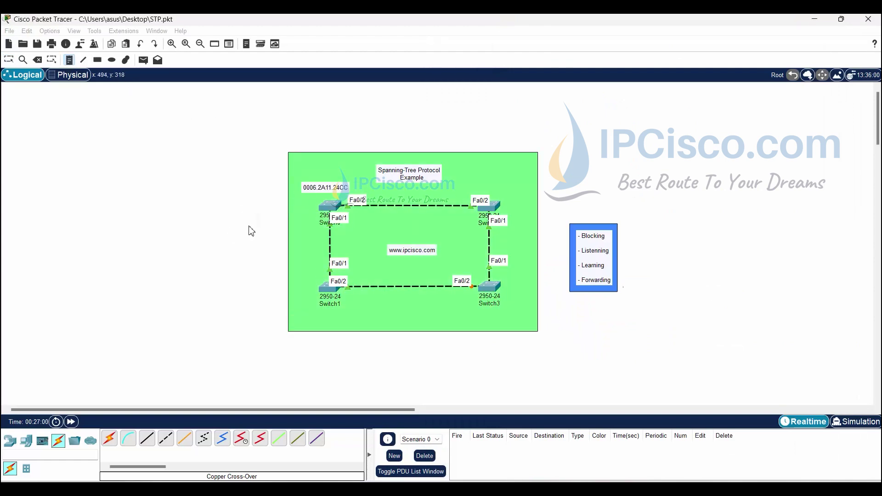
Copy Switch2's bridge MAC and paste 0040.0B3D.0E38 into a note above Switch2.
click(496, 206)
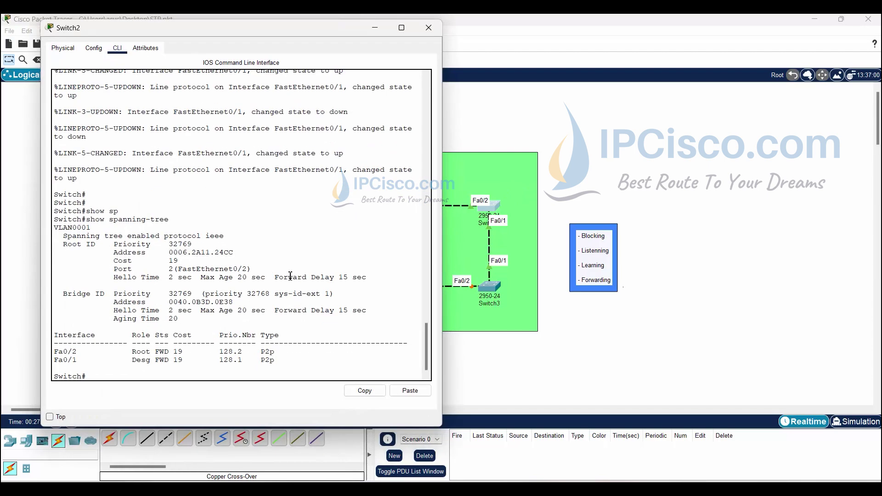
drag(172, 305, 237, 301)
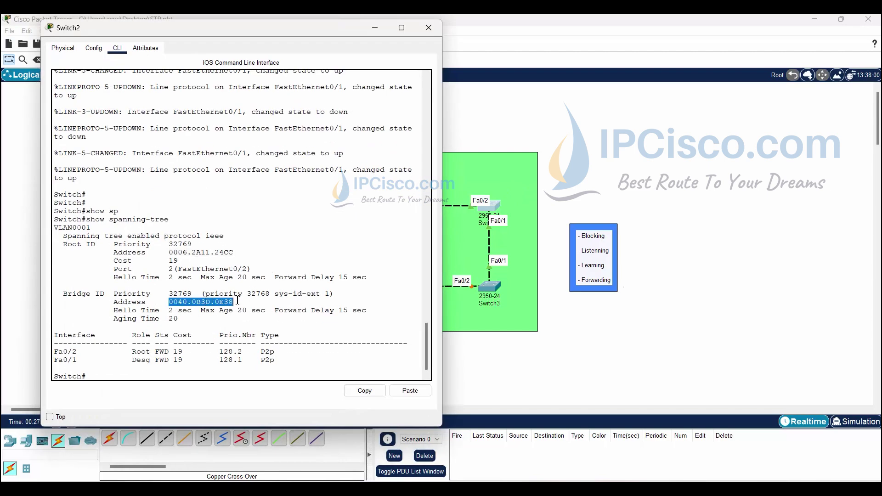
right_click(224, 301)
click(243, 307)
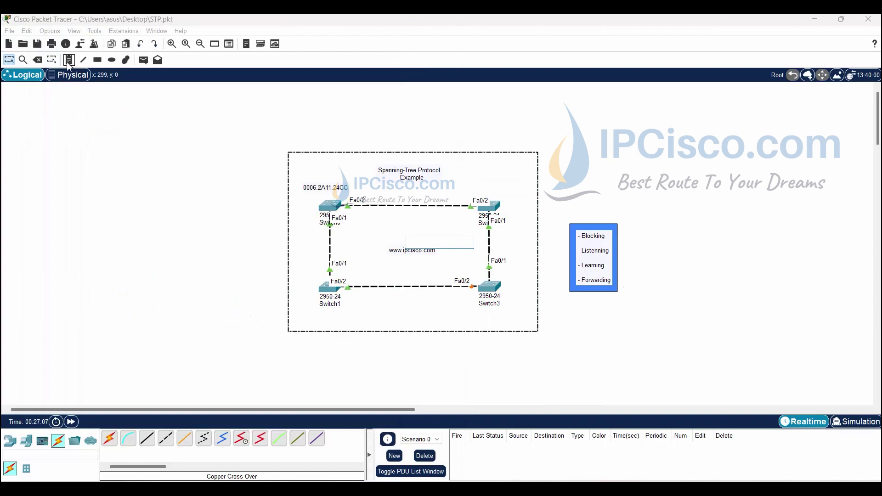
click(69, 60)
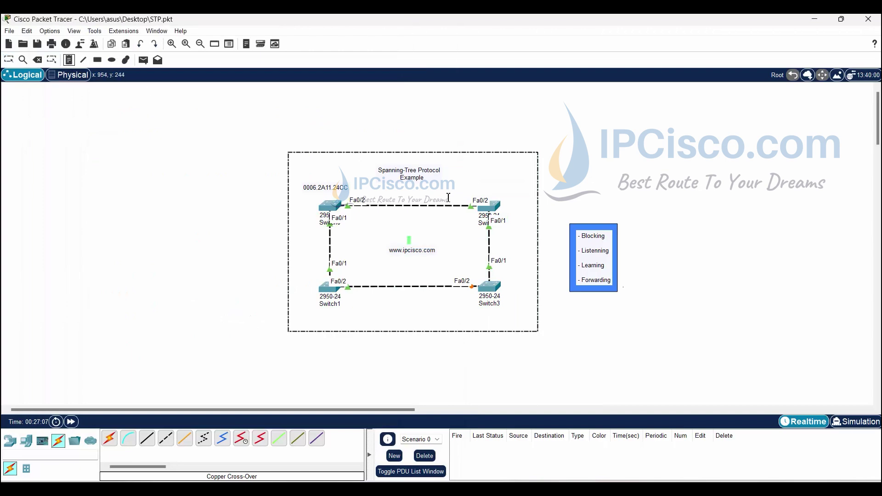
click(463, 190)
key(ctrl+v)
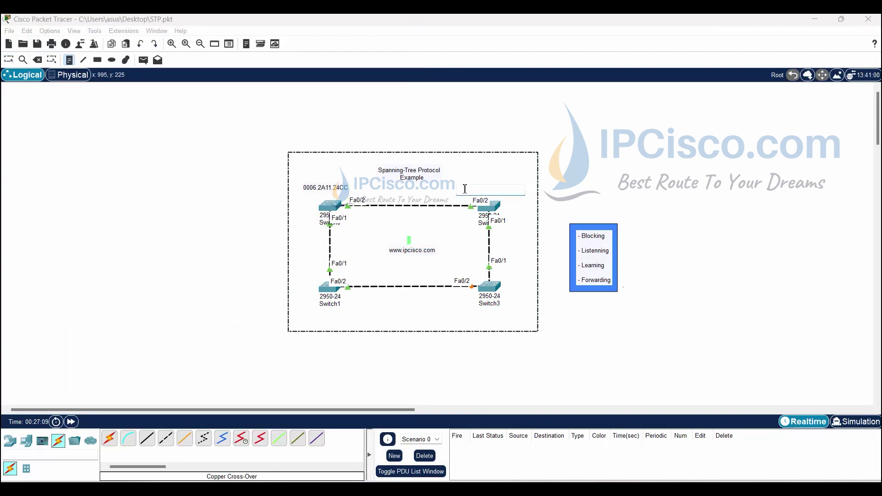
click(596, 180)
key(Escape)
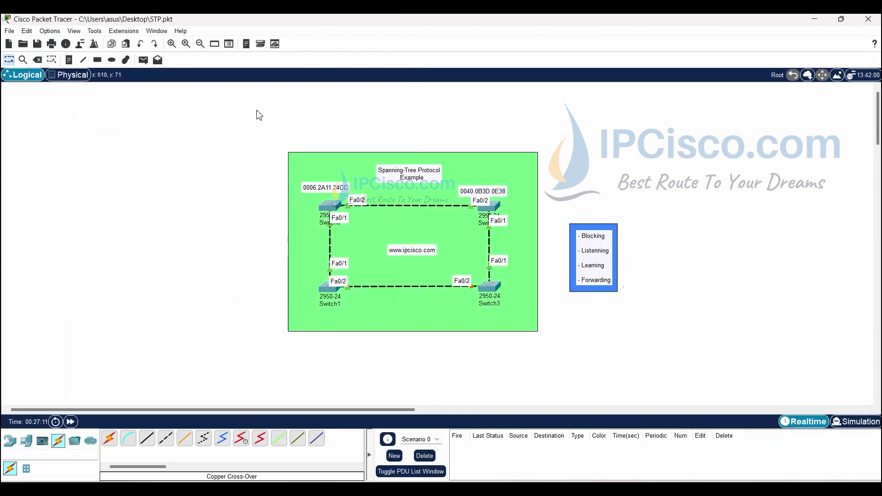
On Switch1's CLI, enter enable mode and run show spanning-tree.
click(328, 289)
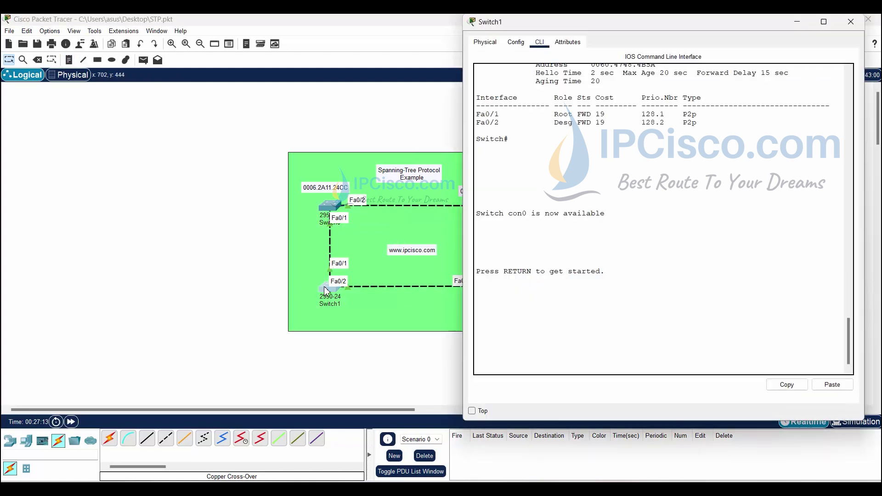
key(Return)
key(Return)
text(en show)
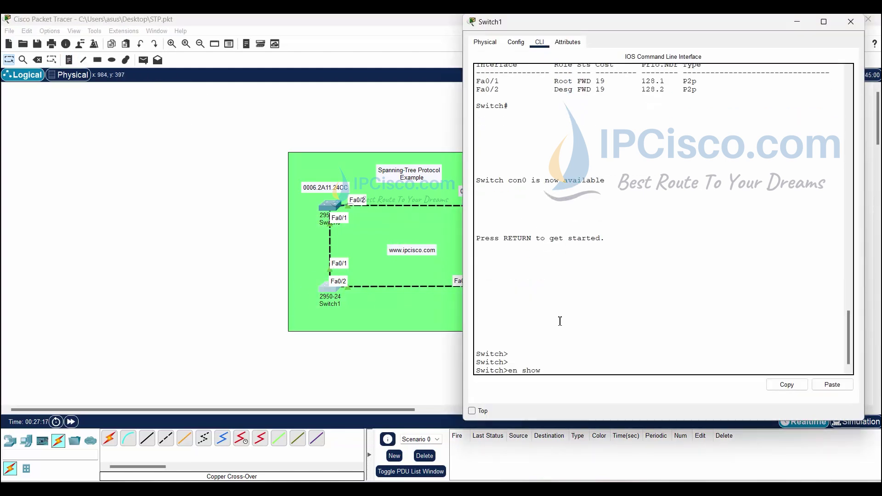
key(Return)
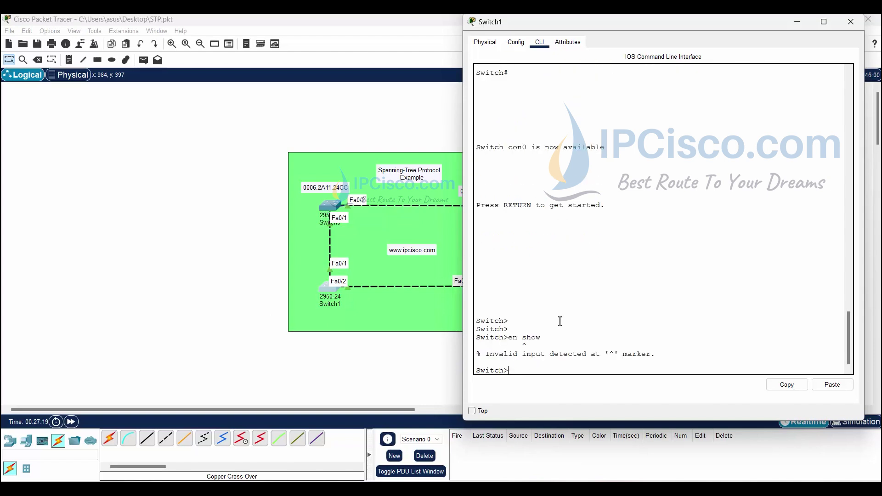
text(en)
key(Return)
text(p)
key(Tab)
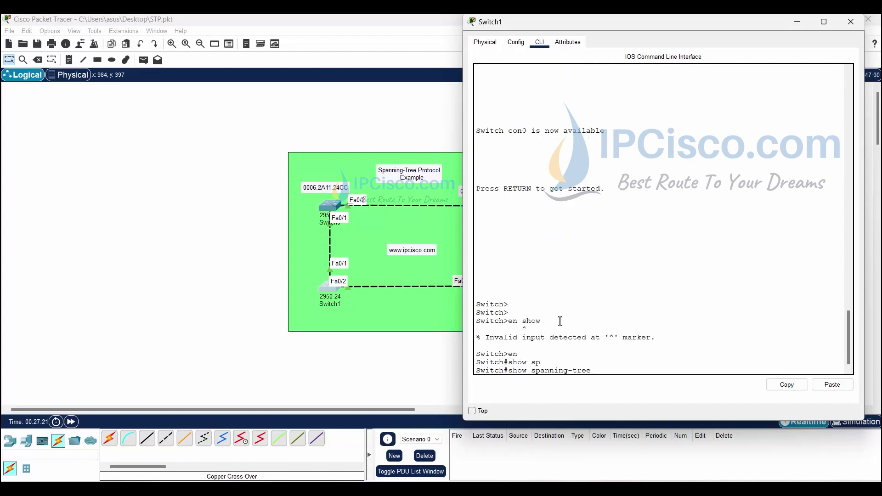
key(Return)
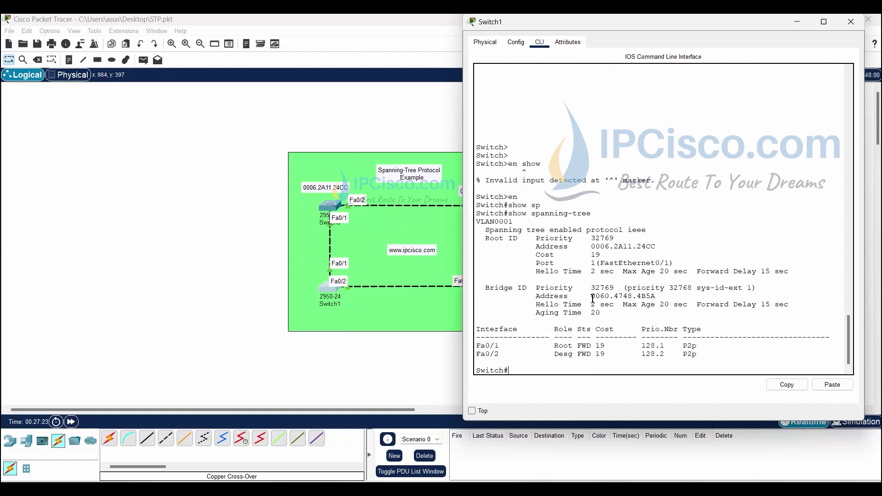
Copy Switch1's bridge MAC and paste 0060.4748.4B5A into a note below Switch1.
drag(592, 296, 665, 296)
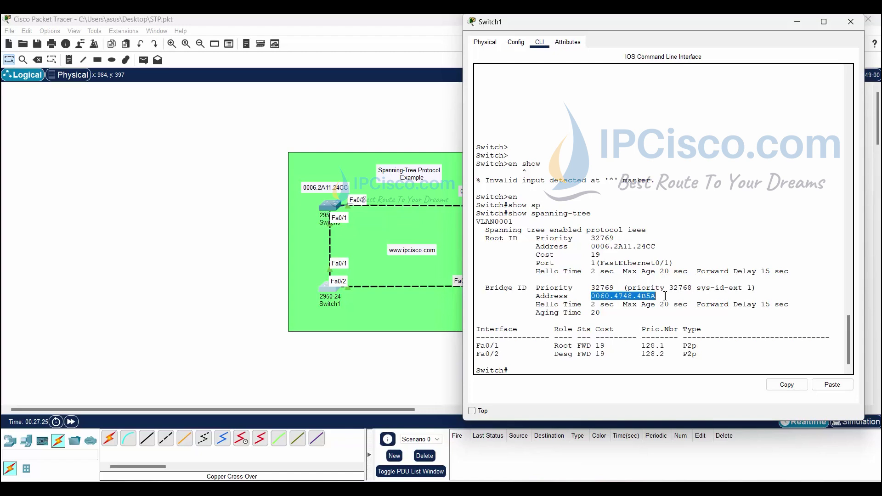
right_click(664, 297)
click(673, 302)
click(313, 319)
click(69, 60)
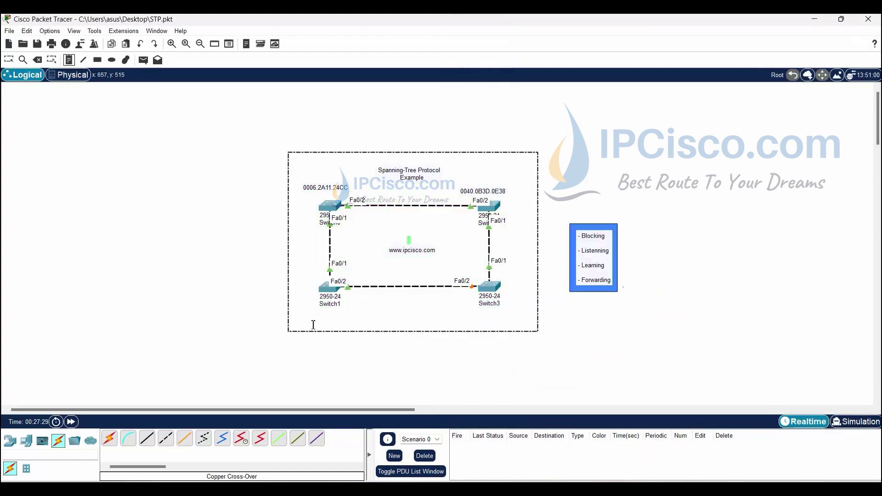
click(312, 318)
key(ctrl+v)
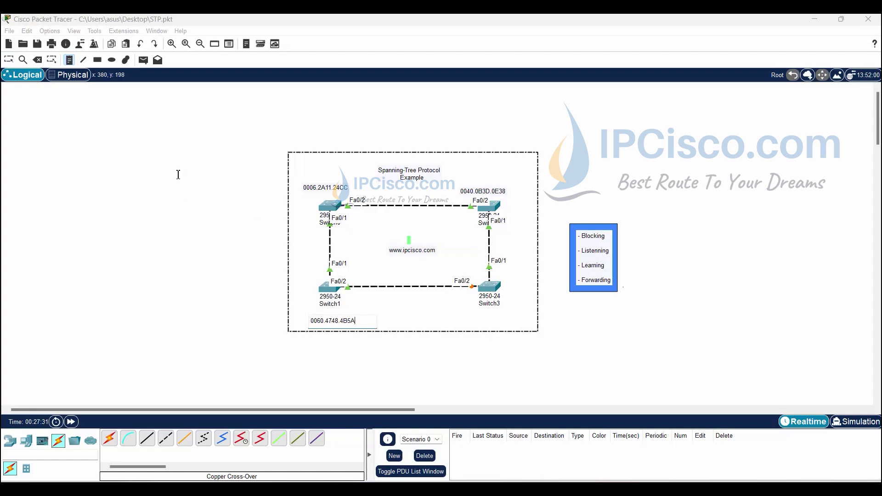
Copy Switch3's bridge MAC and paste 000A.4139.1675 into a note below Switch3.
click(478, 294)
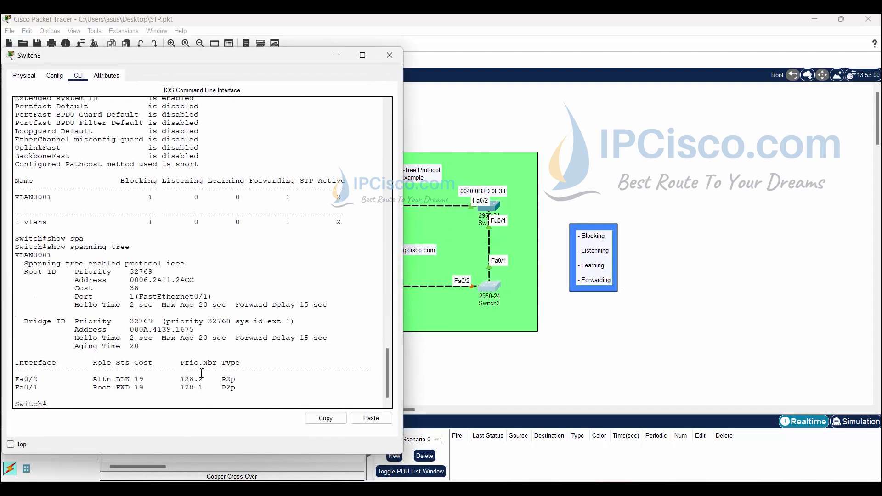
drag(130, 330, 193, 330)
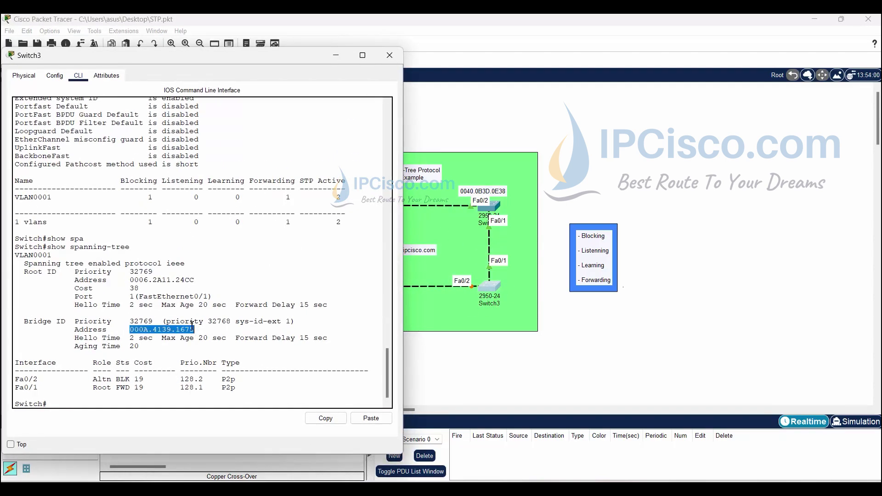
right_click(188, 333)
click(207, 338)
click(336, 55)
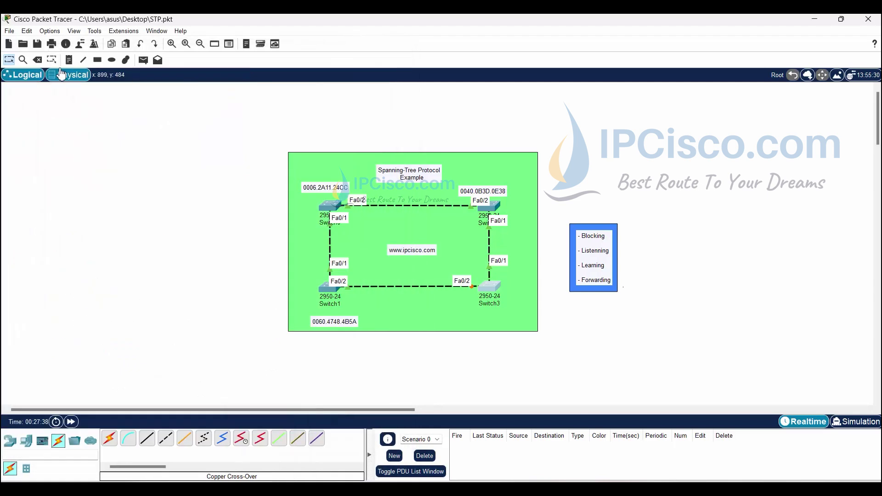
click(484, 318)
key(ctrl+v)
click(607, 312)
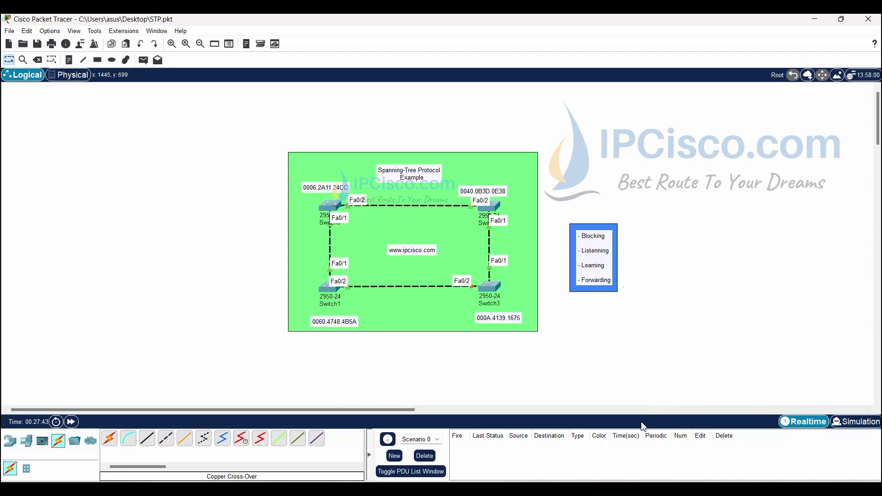
click(491, 288)
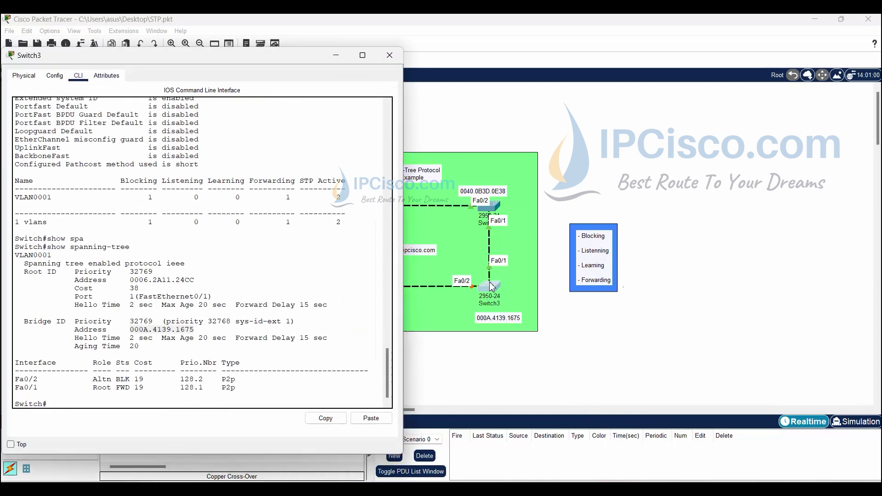
drag(126, 273, 168, 272)
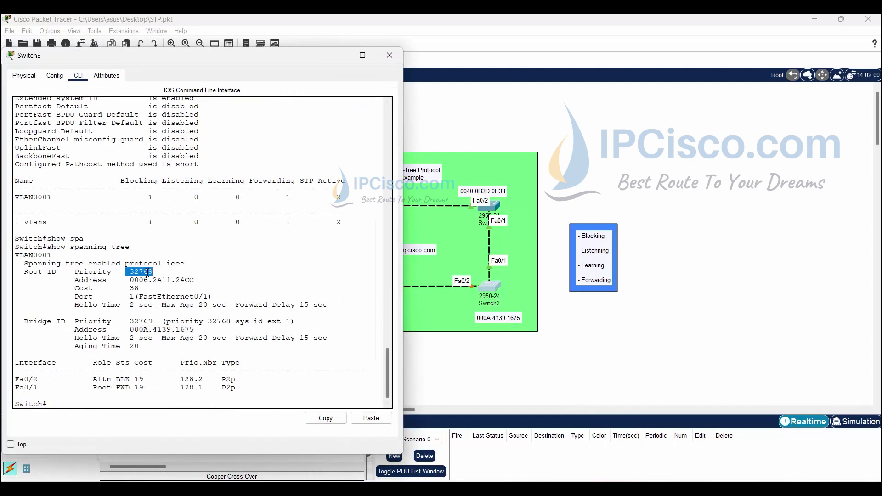
double_click(147, 273)
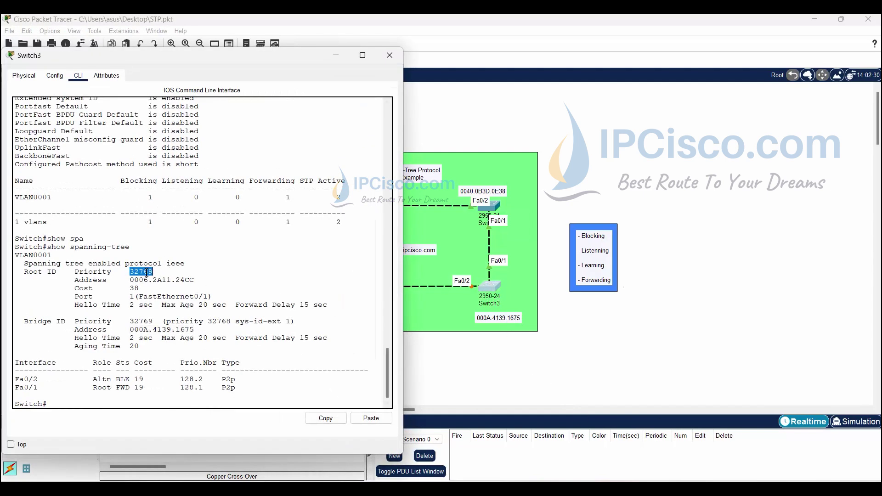
double_click(143, 320)
click(338, 58)
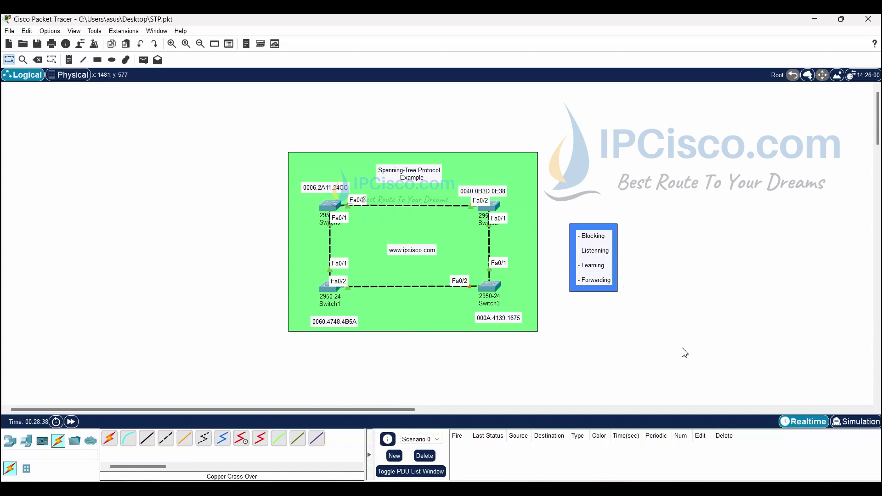
Add a 'ROOT Bridge' note and move it beside Switch0, under its MAC label.
click(69, 60)
click(308, 171)
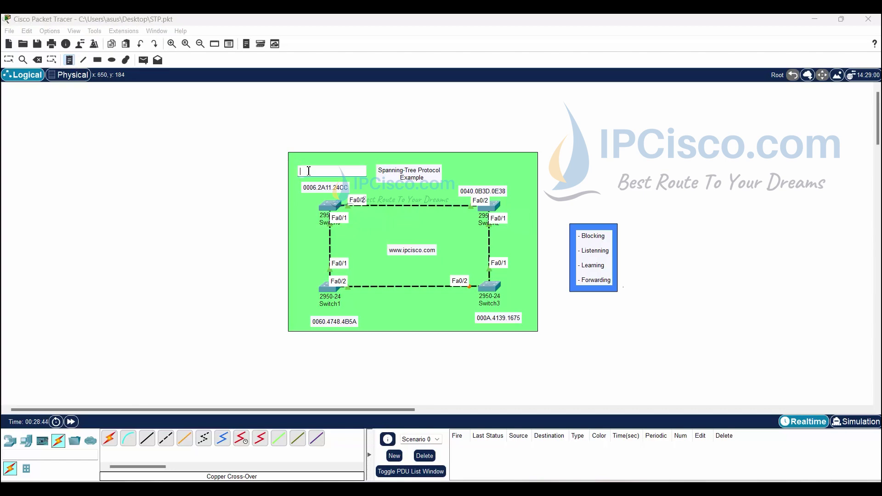
text(ROOT Br)
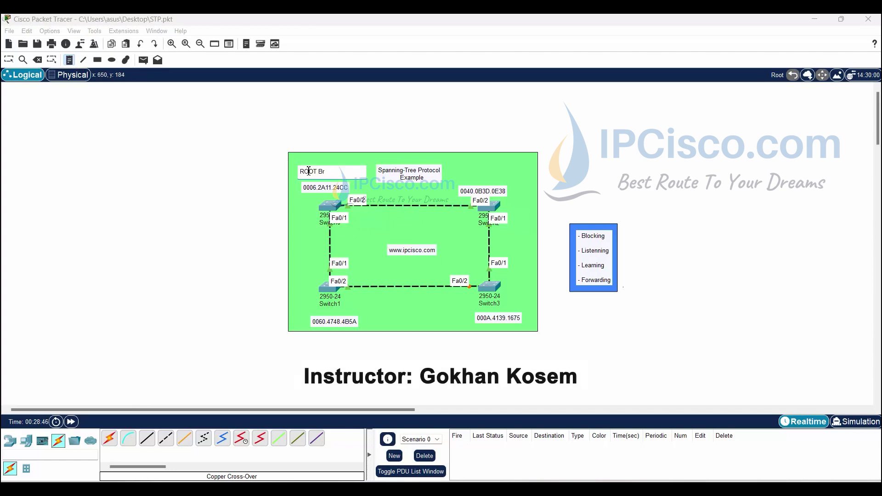
text(idge)
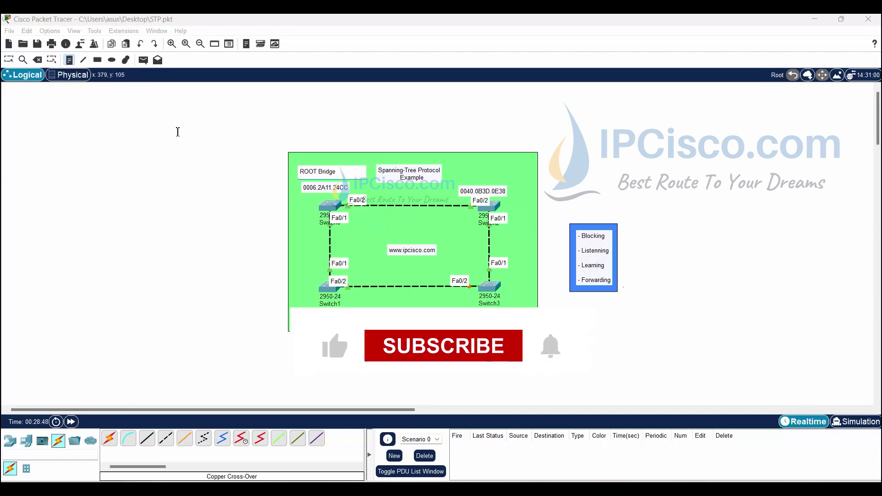
key(Escape)
mouse_move(318, 174)
mouse_down()
mouse_move(325, 195)
mouse_move(295, 220)
mouse_up()
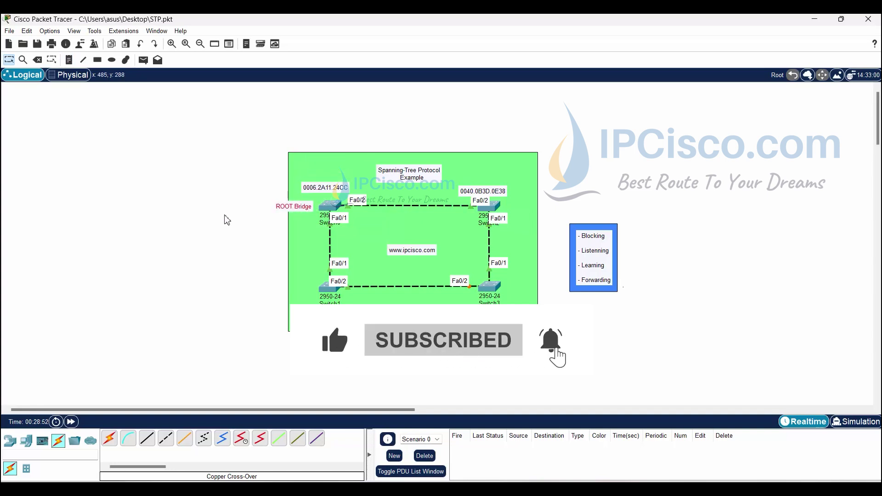